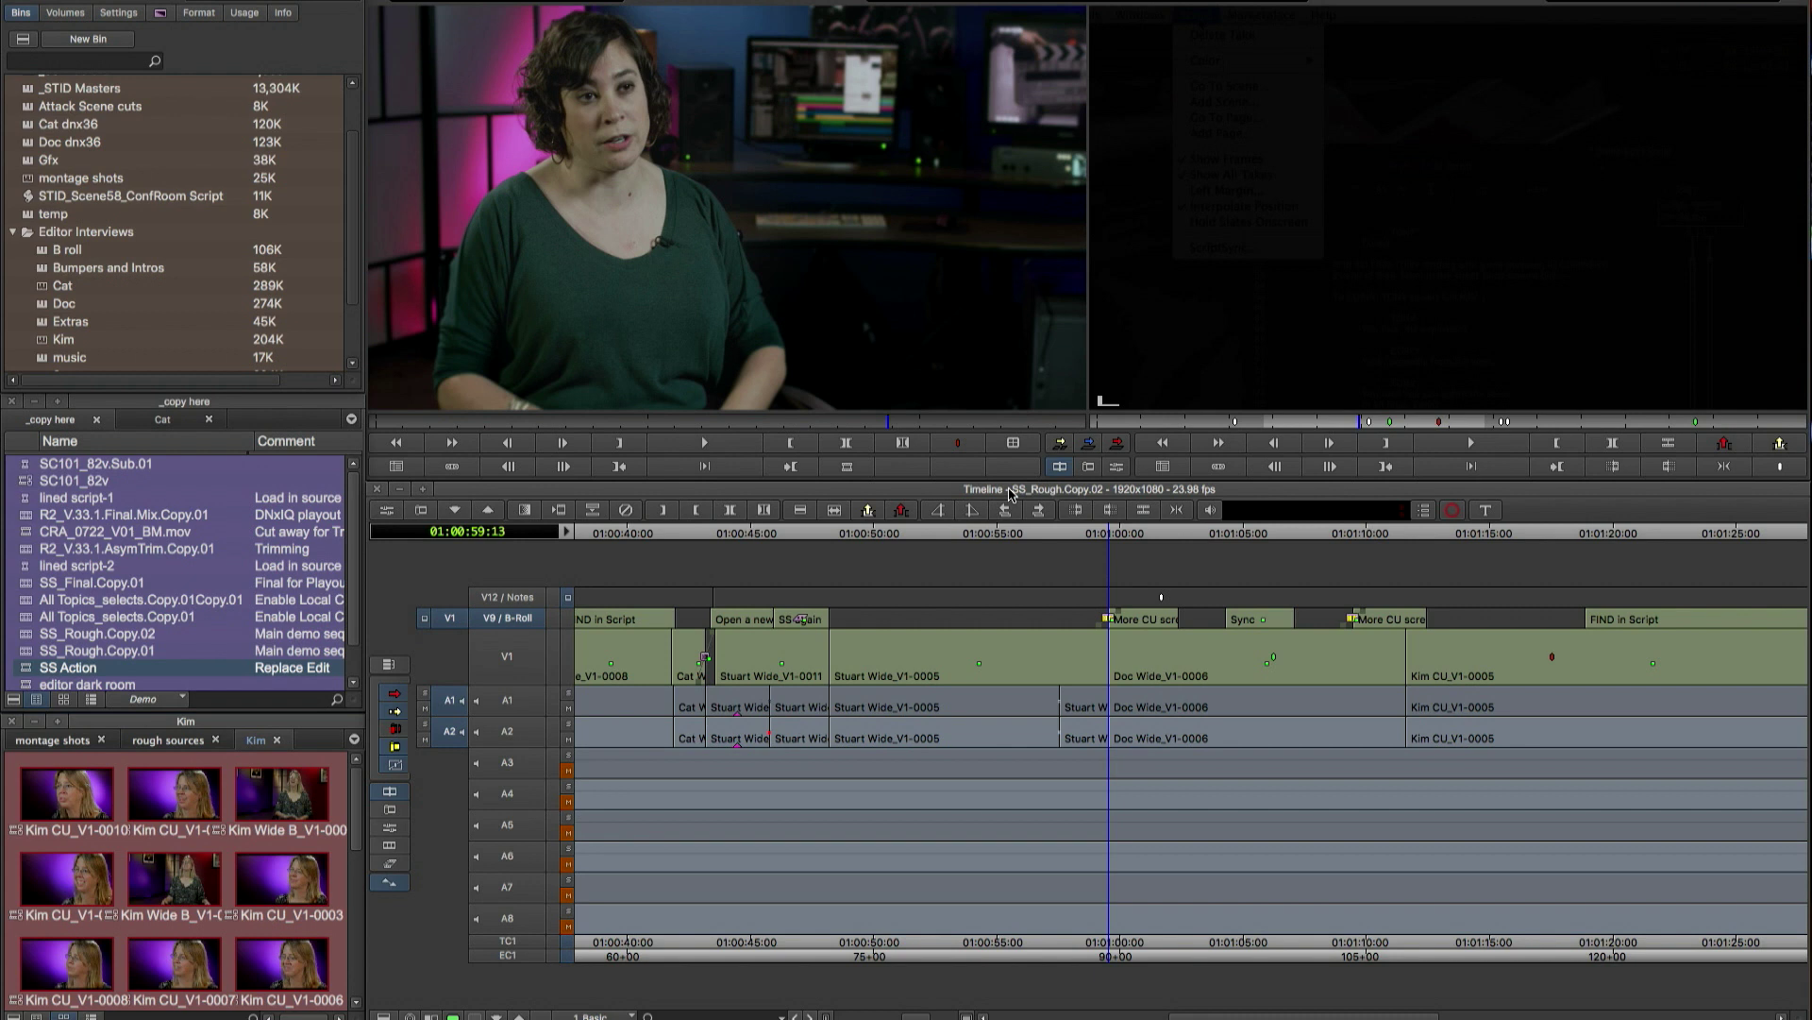
# - Activate the timeline, then play the rough cut and stop at 01:01:04:08
pyautogui.click(1008, 492)
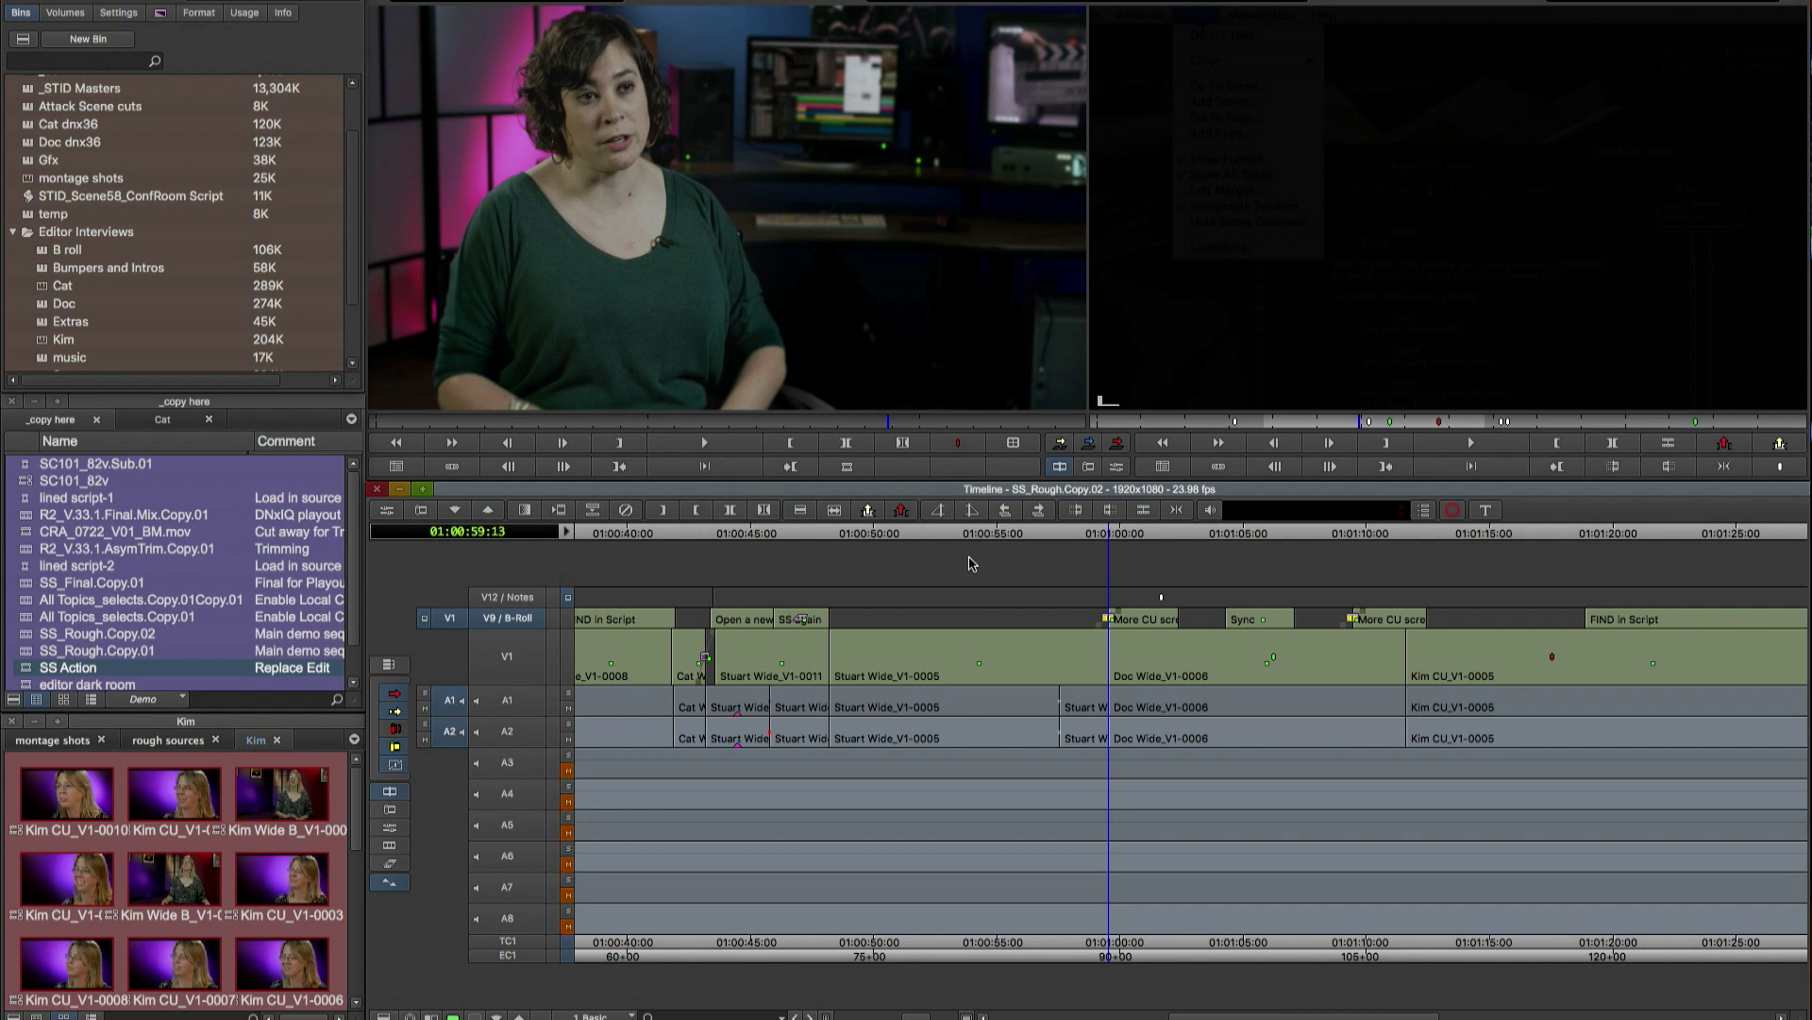
pyautogui.press('space')
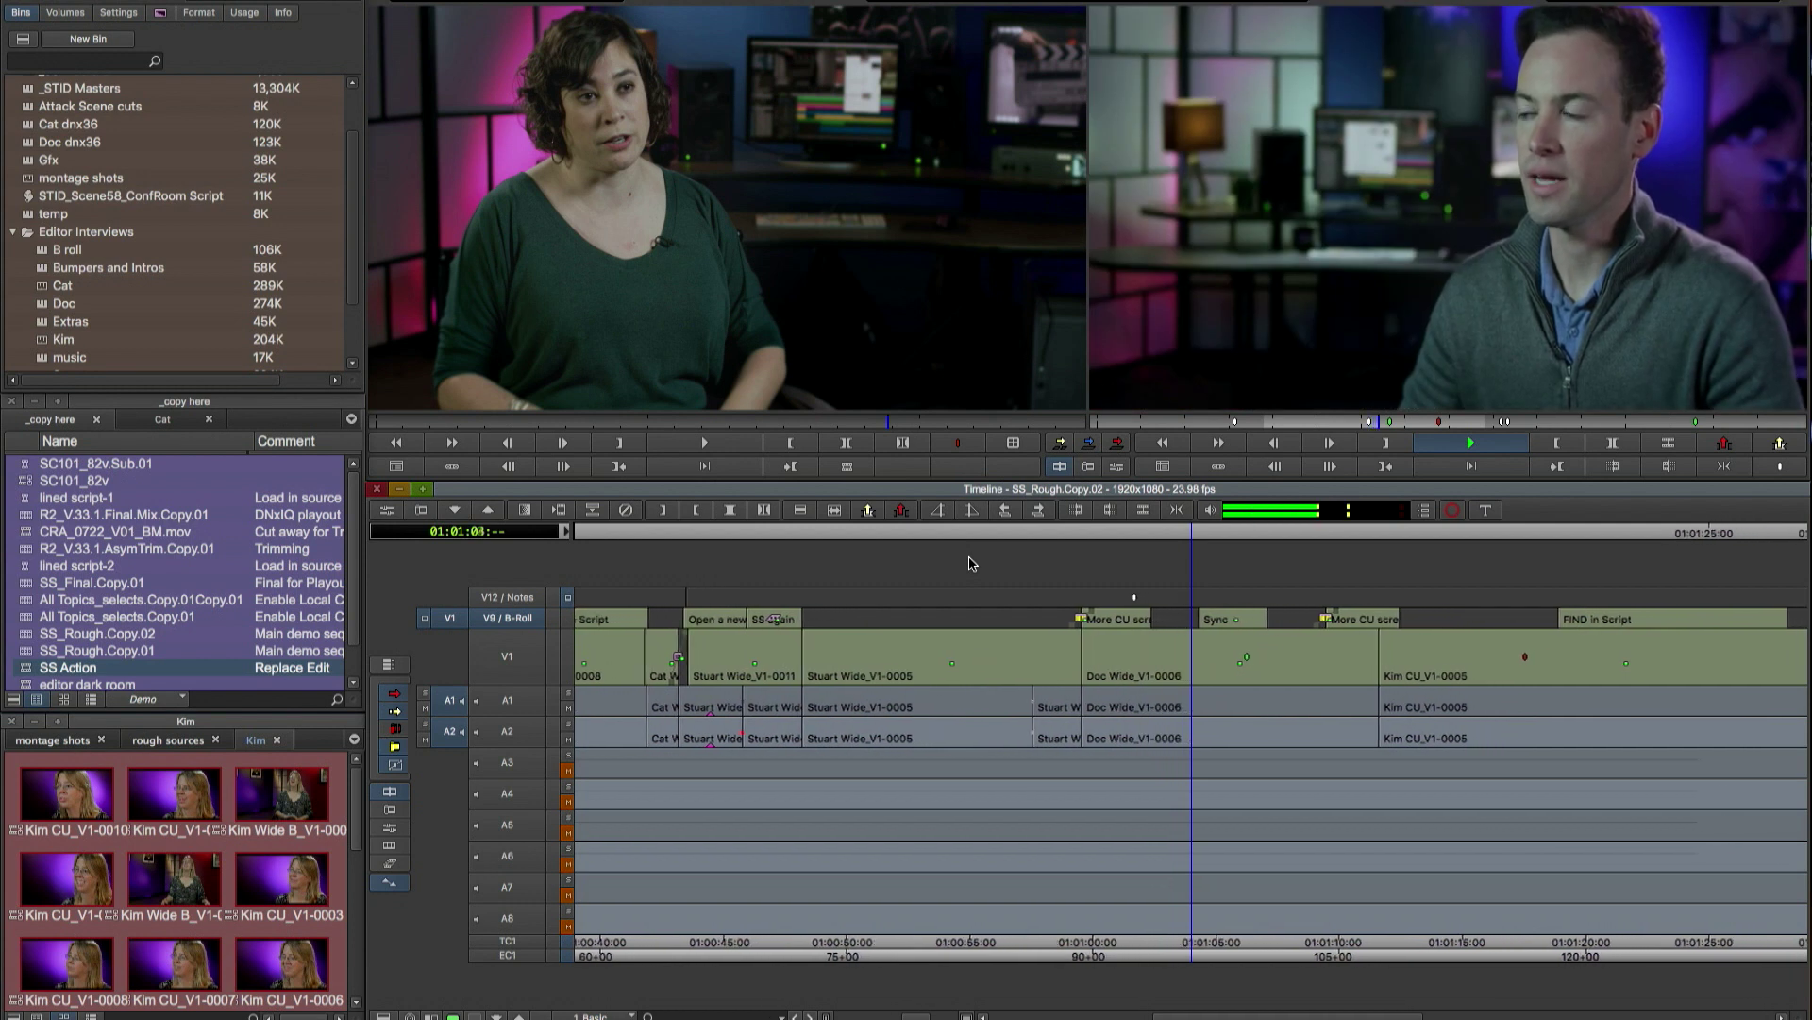
pyautogui.press('space')
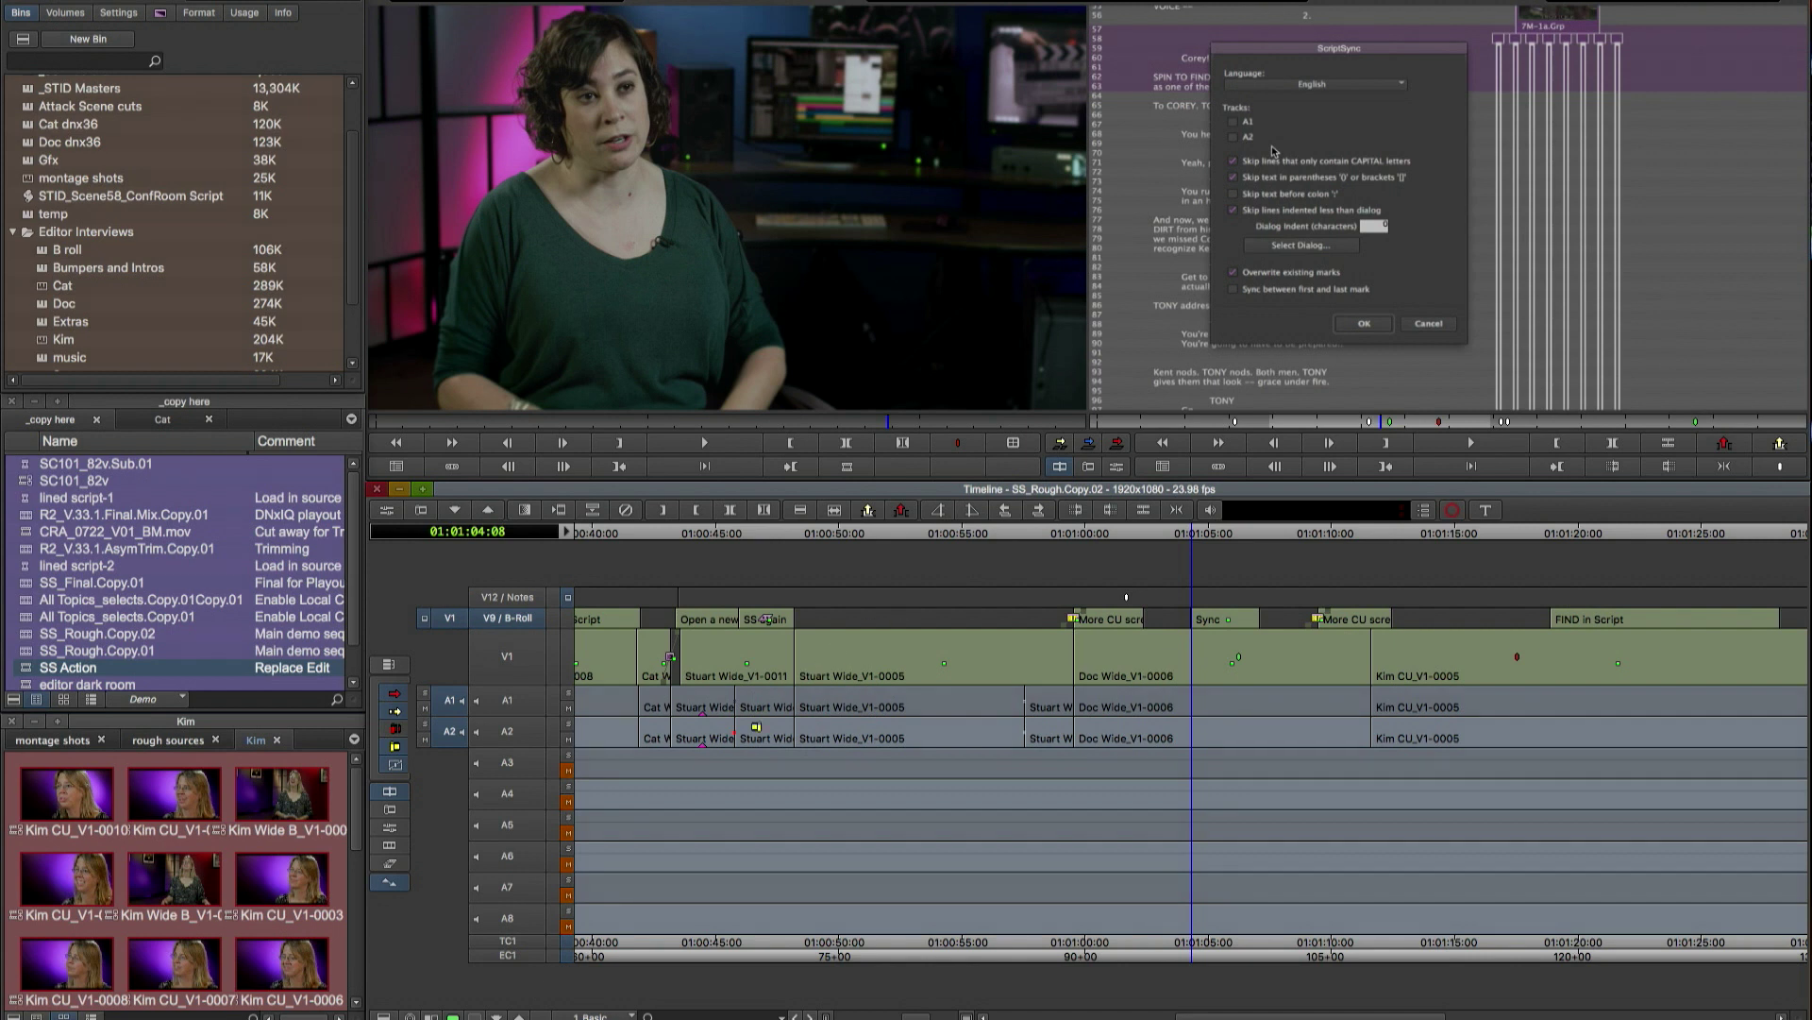
# - Switch to the 3_Audio-Edit workspace and play from just before the Doc Wide clip
pyautogui.click(623, 1017)
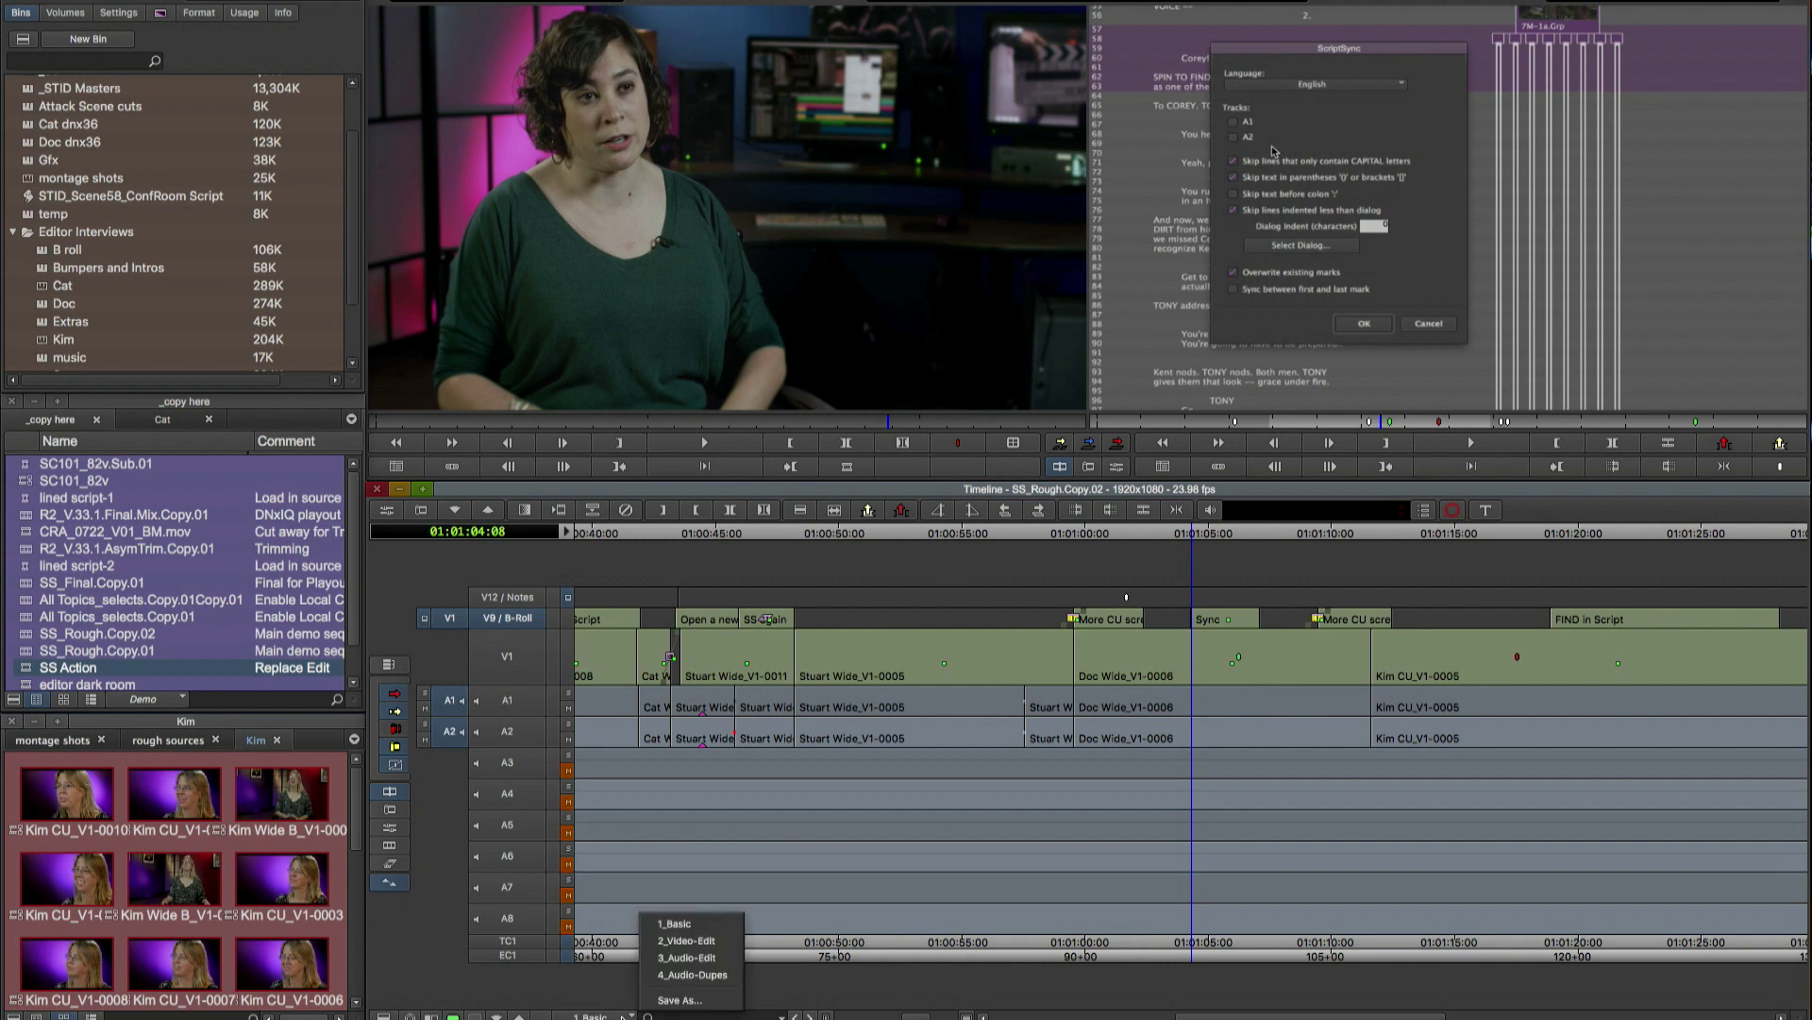
pyautogui.click(723, 958)
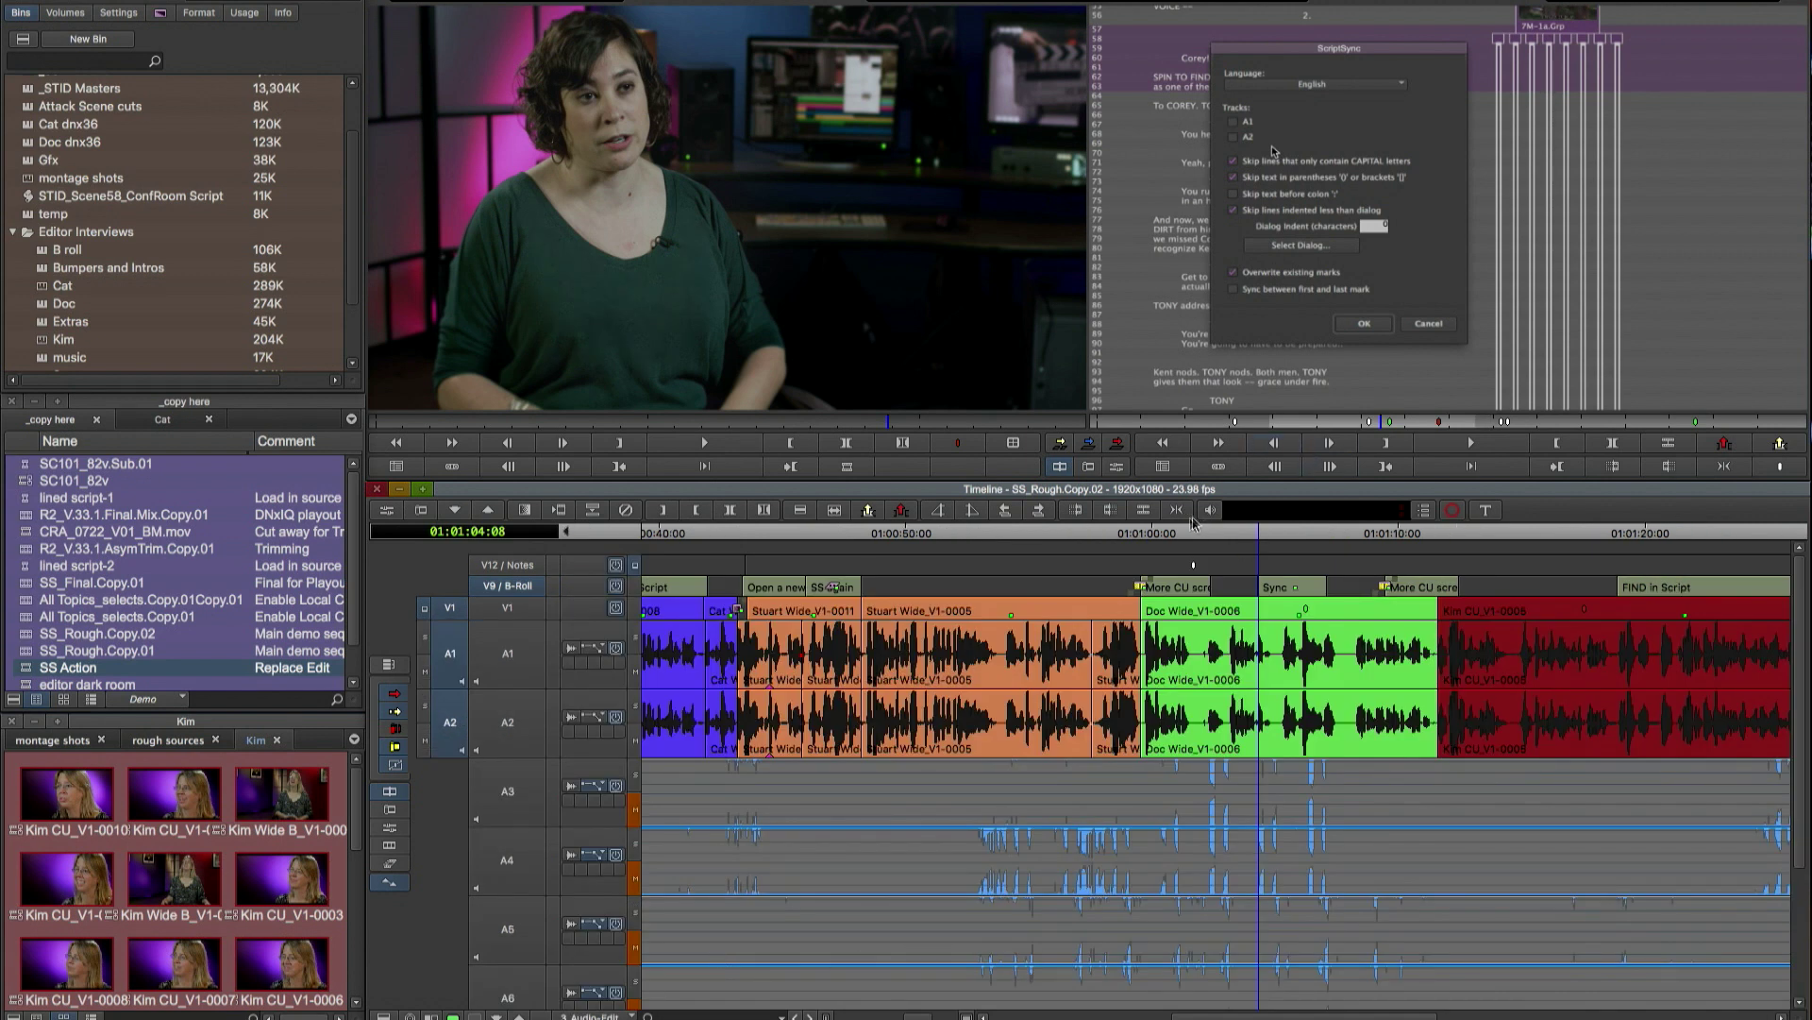
pyautogui.click(1144, 538)
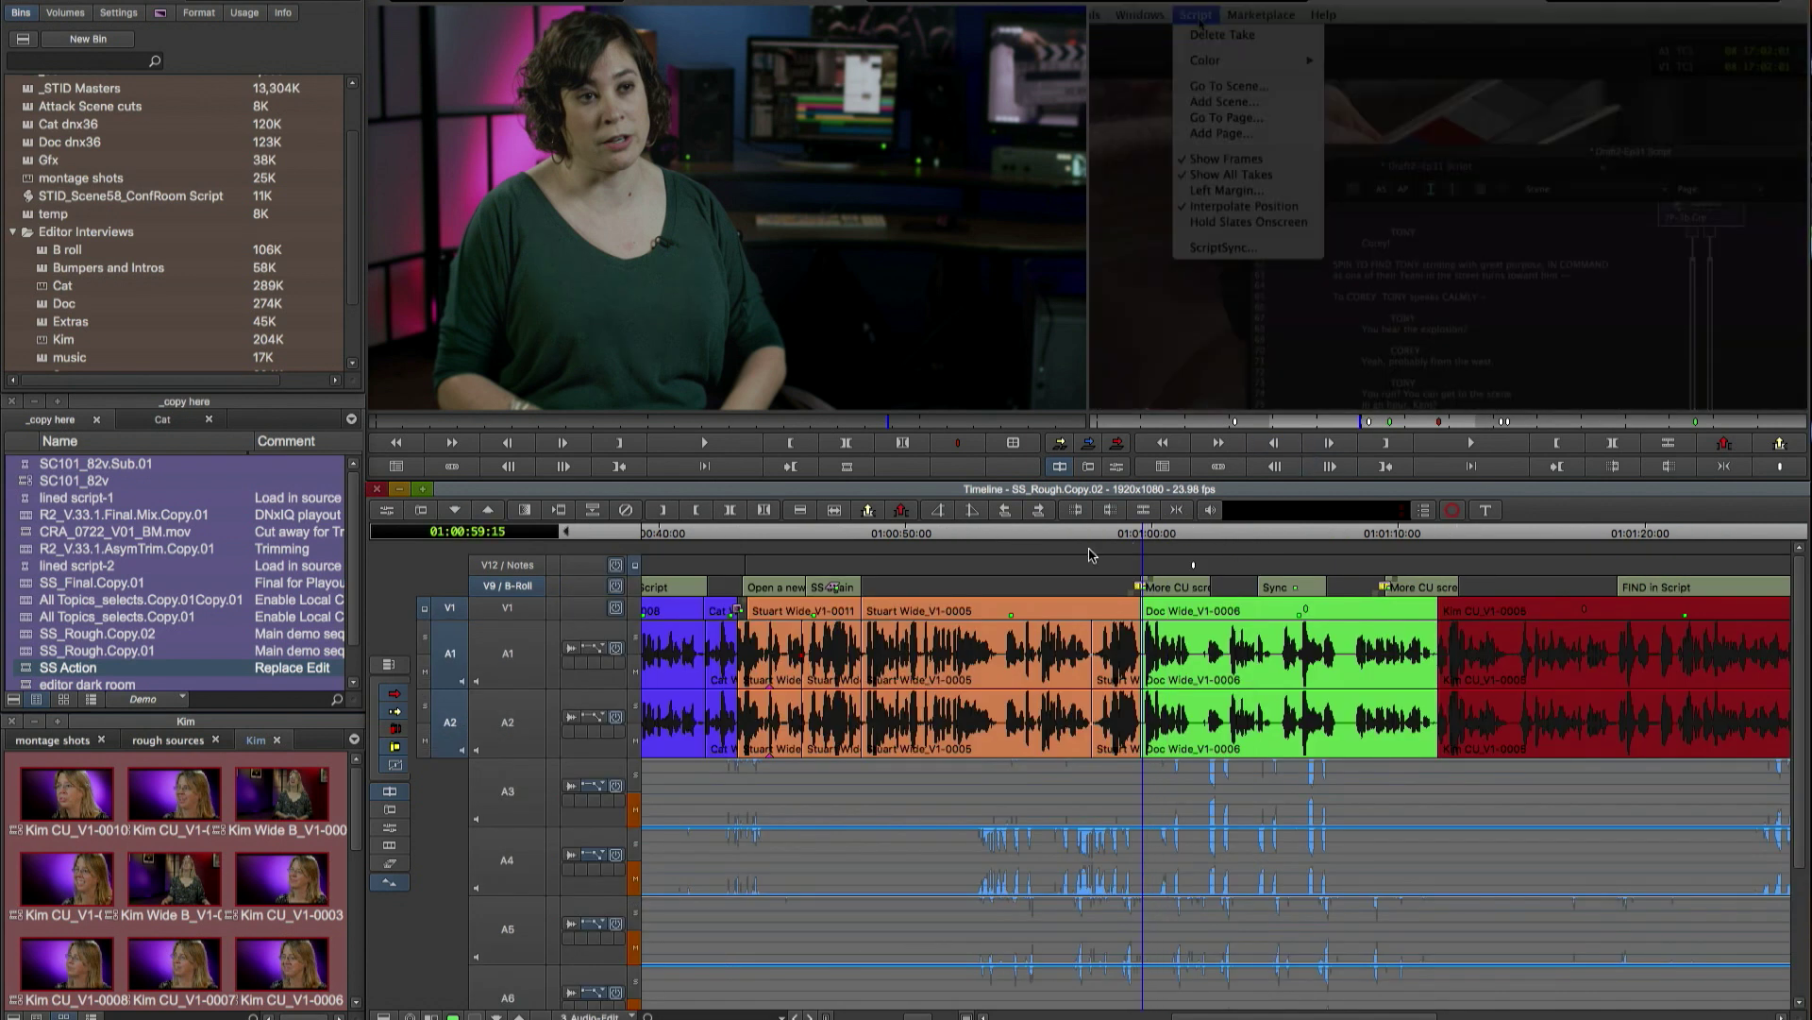
pyautogui.press('space')
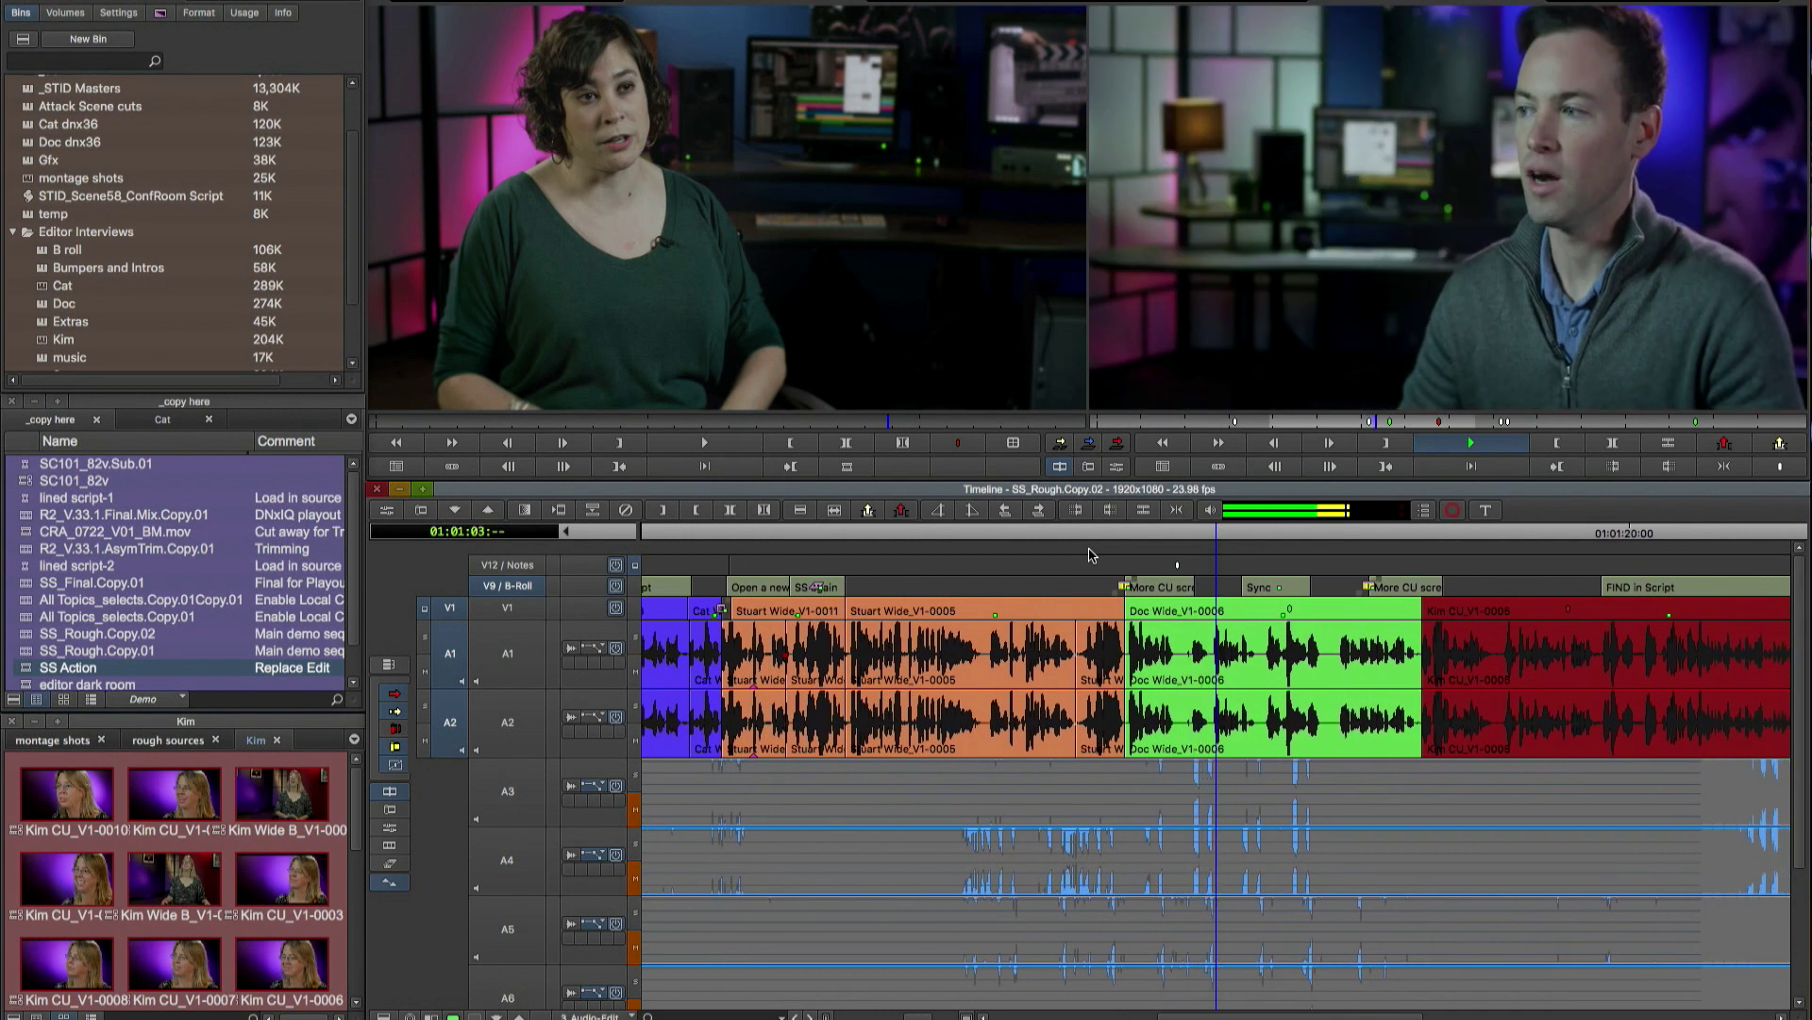
# - Add an edit at the um's start on V1, A1 and A2, then Top-trim the um off Doc Wide_V1-0006
pyautogui.press('space')
pyautogui.moveTo(1184, 542); pyautogui.dragTo(1171, 545)
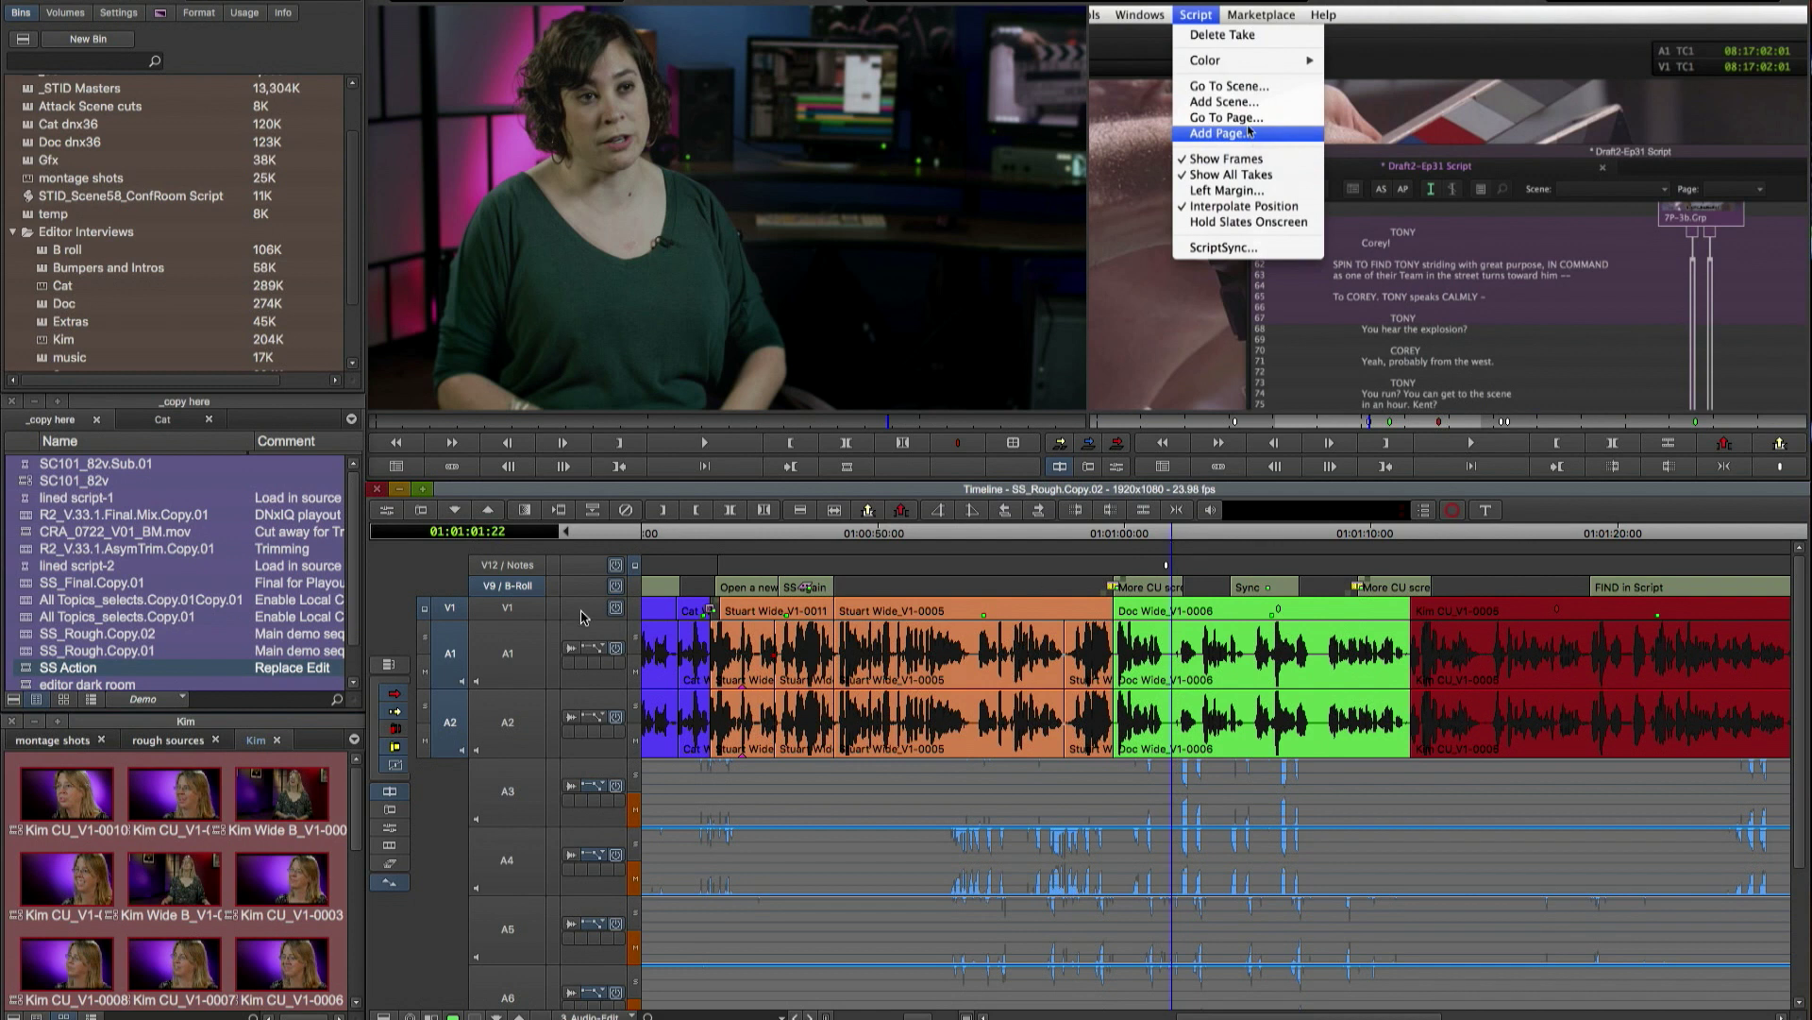
pyautogui.moveTo(465, 582); pyautogui.dragTo(521, 721)
pyautogui.click(1145, 510)
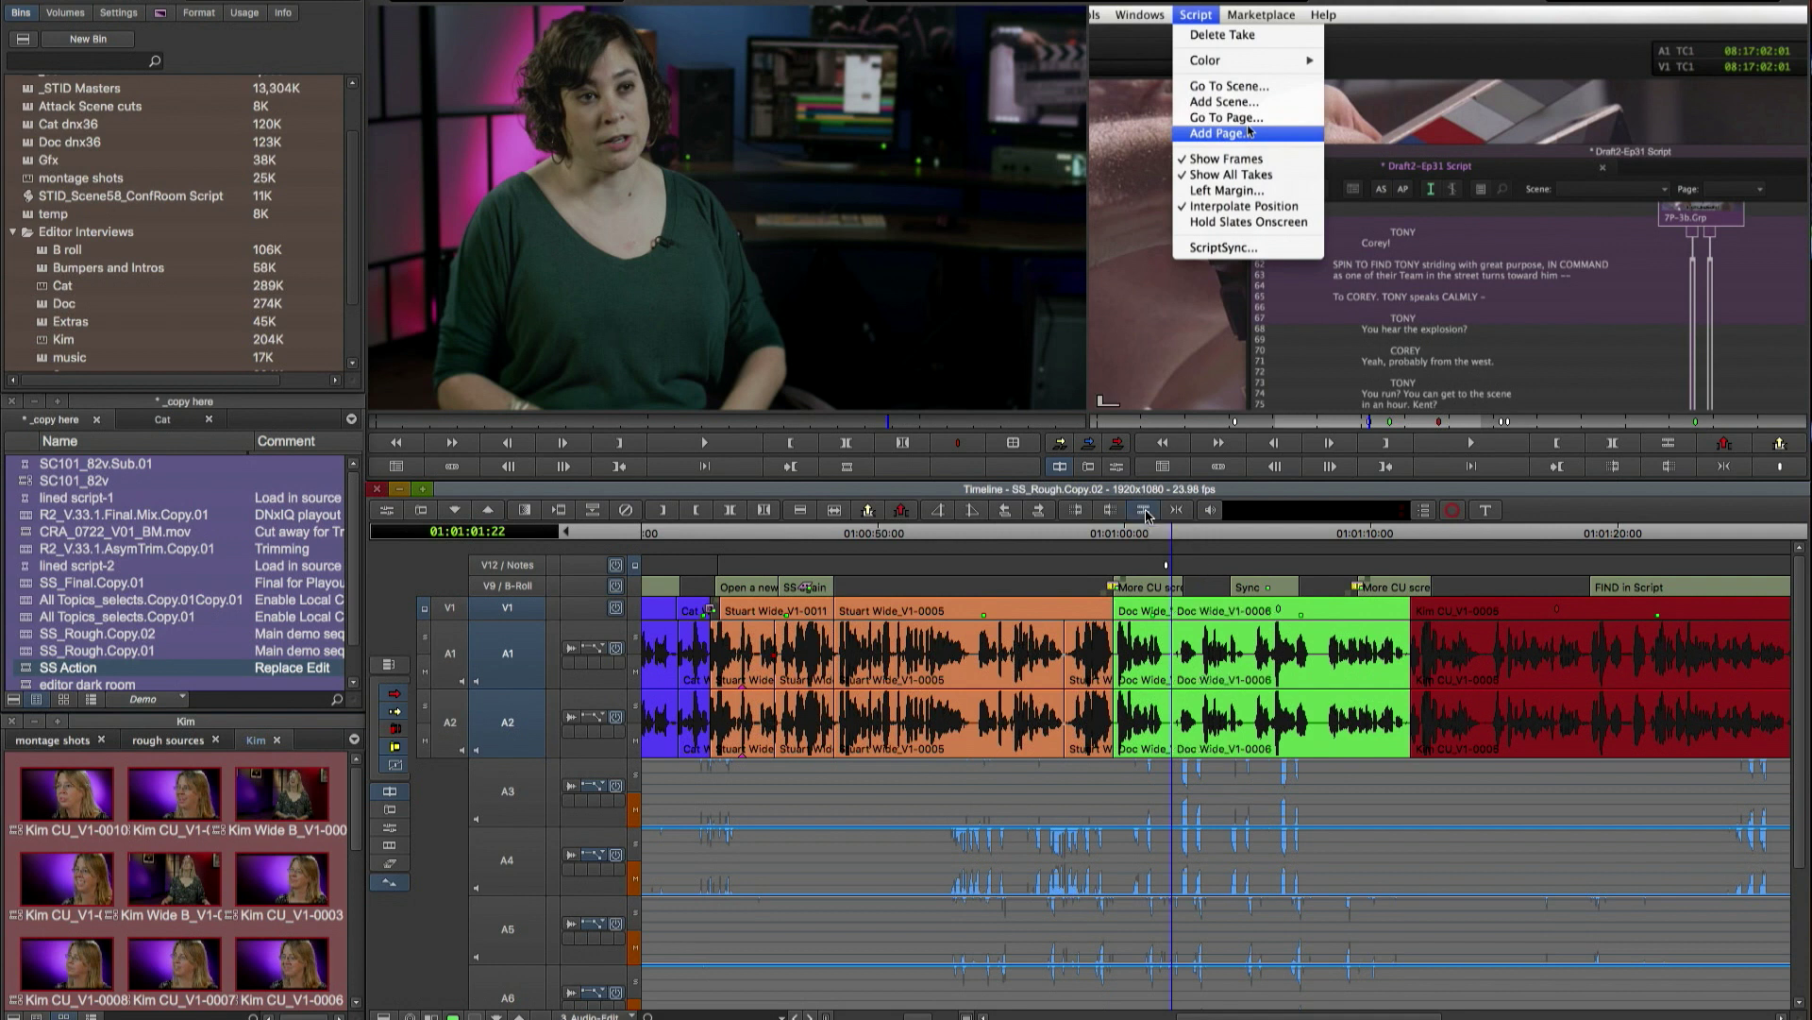
pyautogui.moveTo(1172, 536); pyautogui.dragTo(1200, 536)
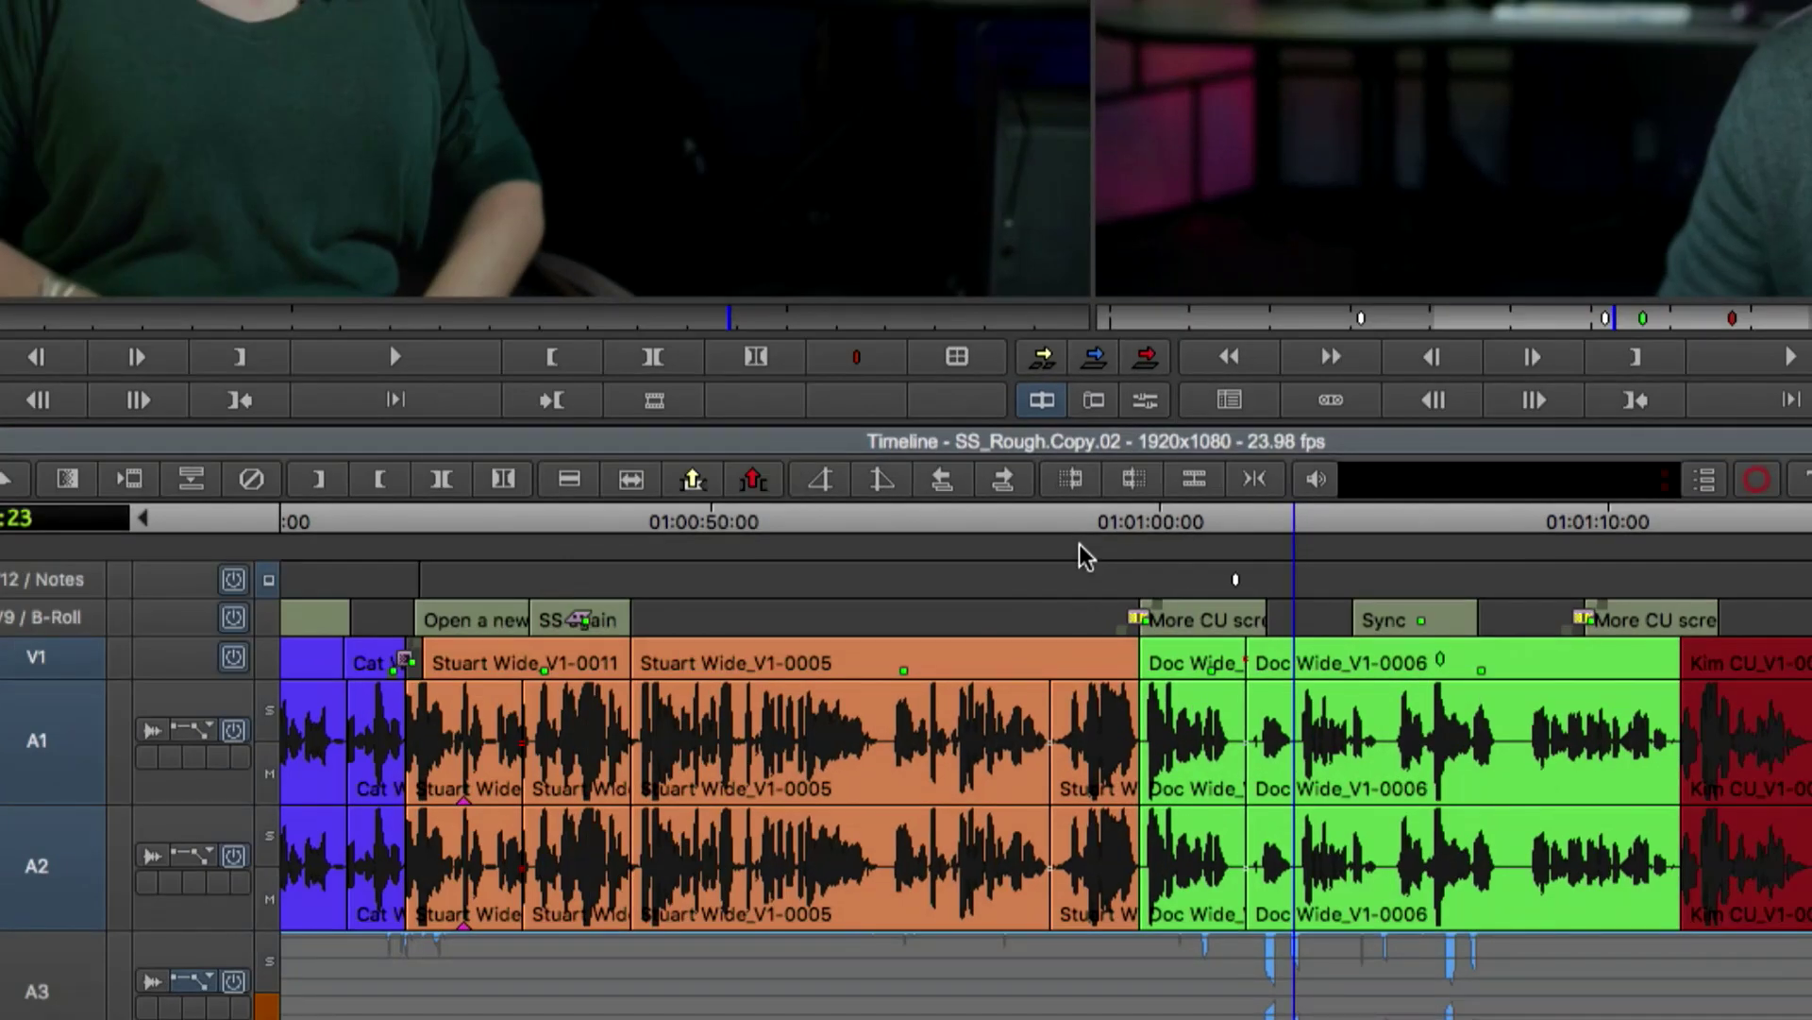
pyautogui.click(1078, 481)
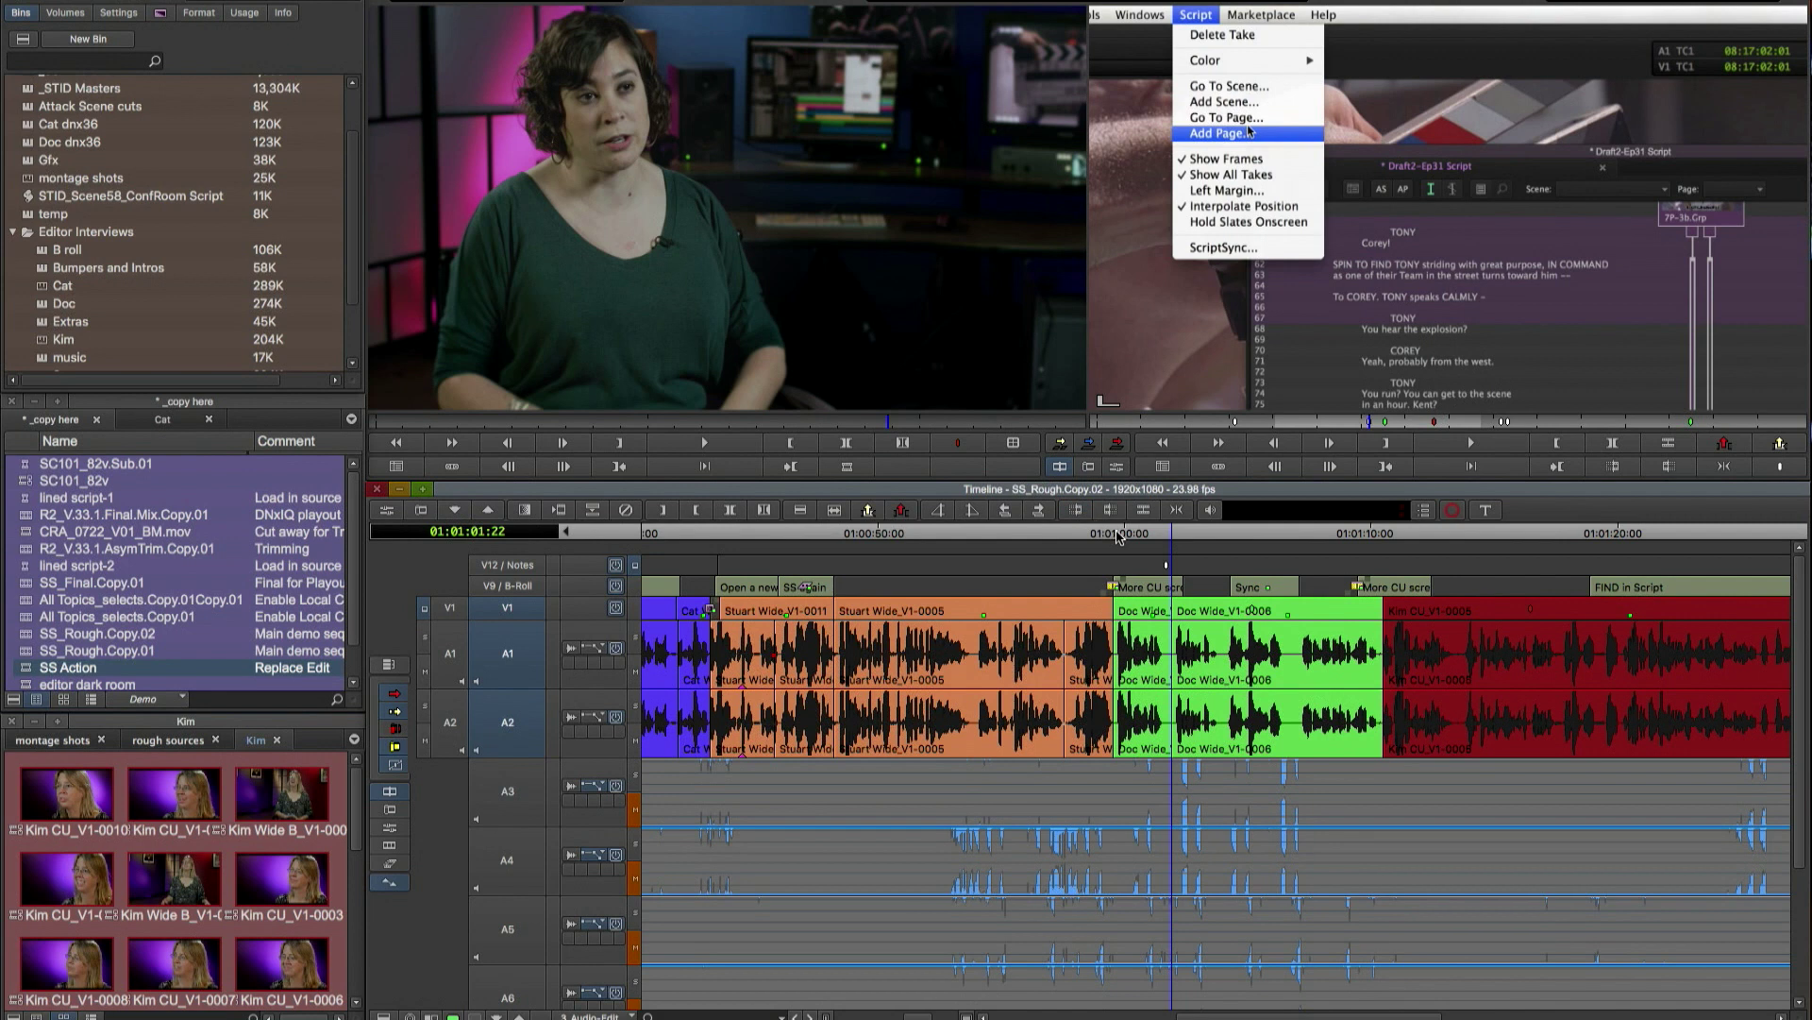
pyautogui.click(1117, 535)
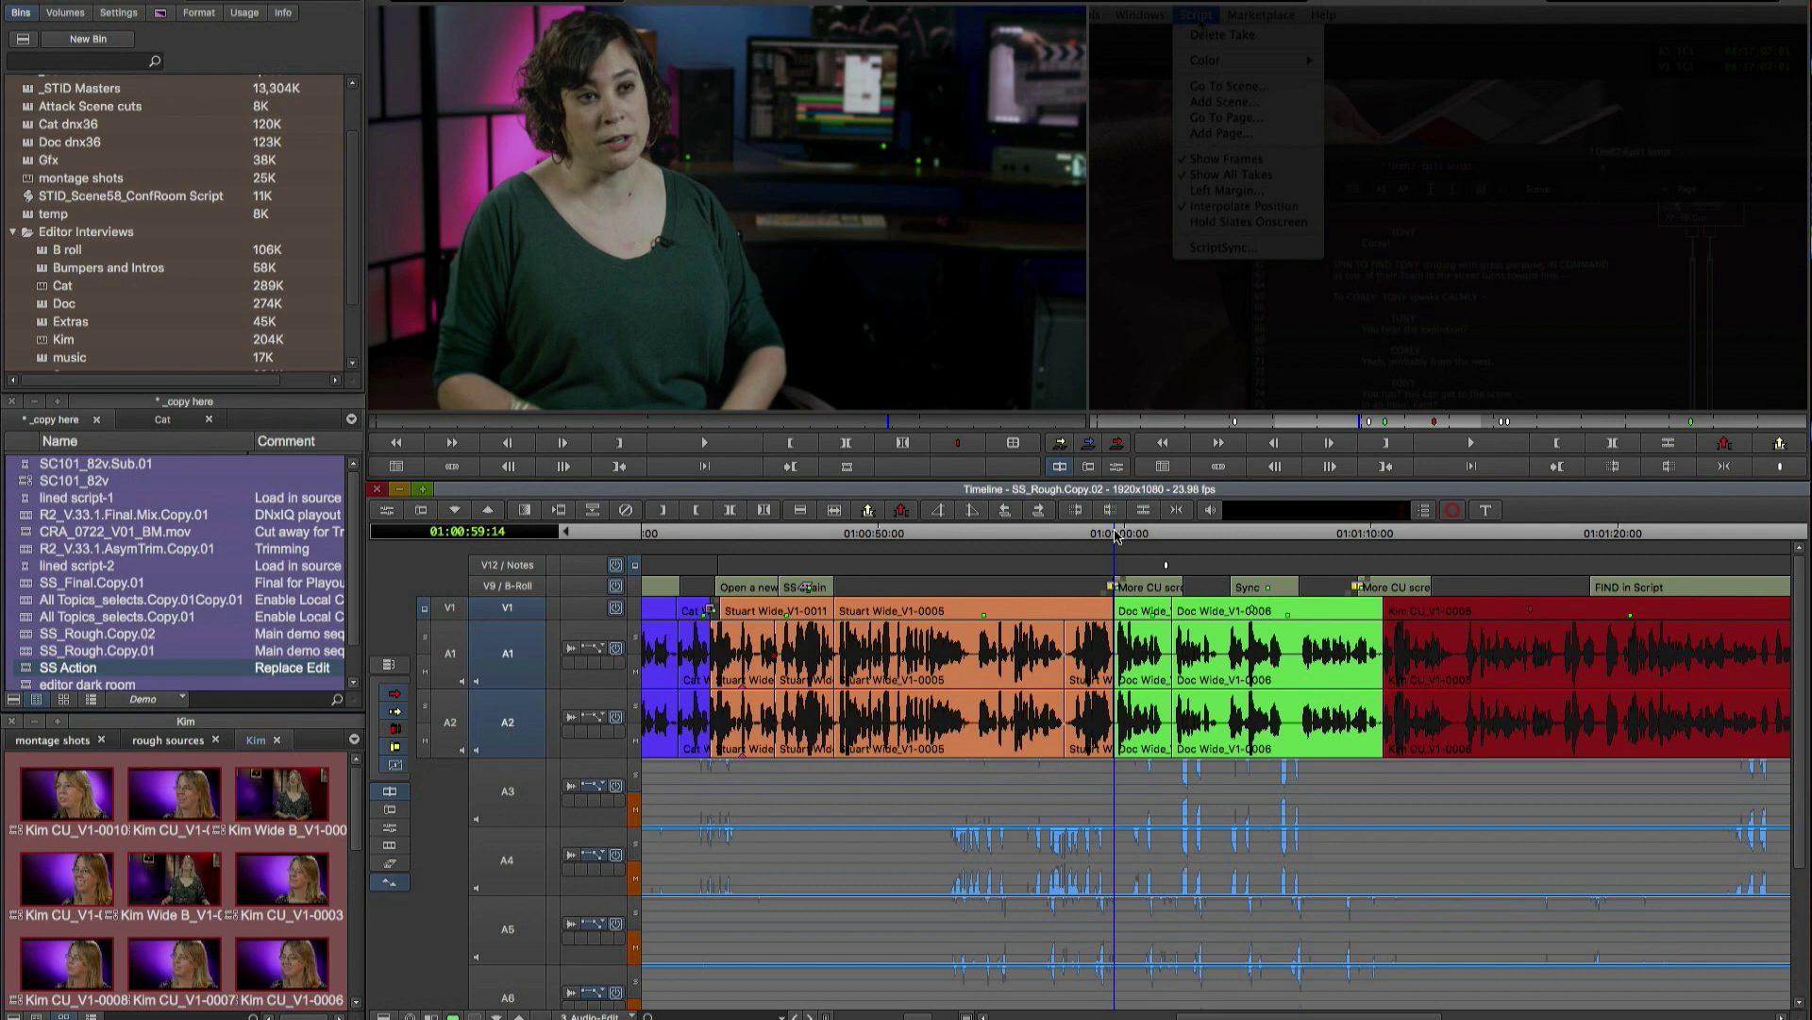
# - Play through the trimmed Doc Wide edit and park at 01:01:01:21
pyautogui.press('space')
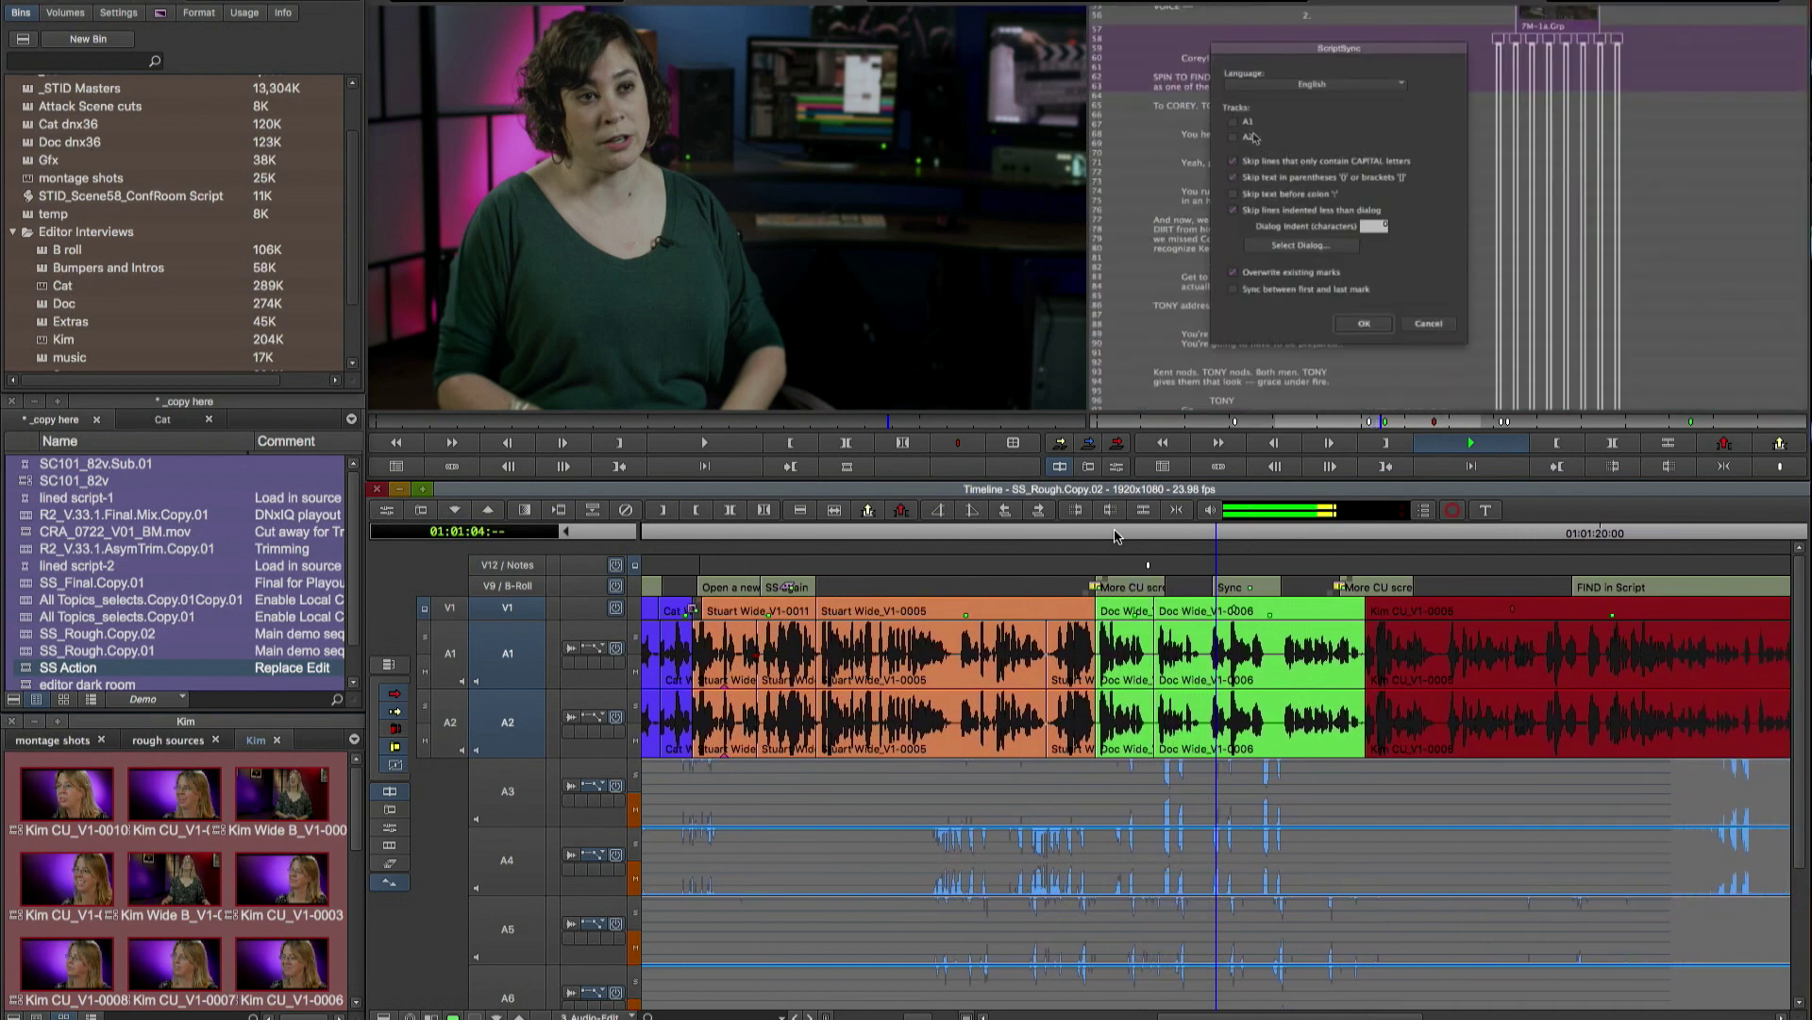
pyautogui.press('space')
pyautogui.click(1145, 534)
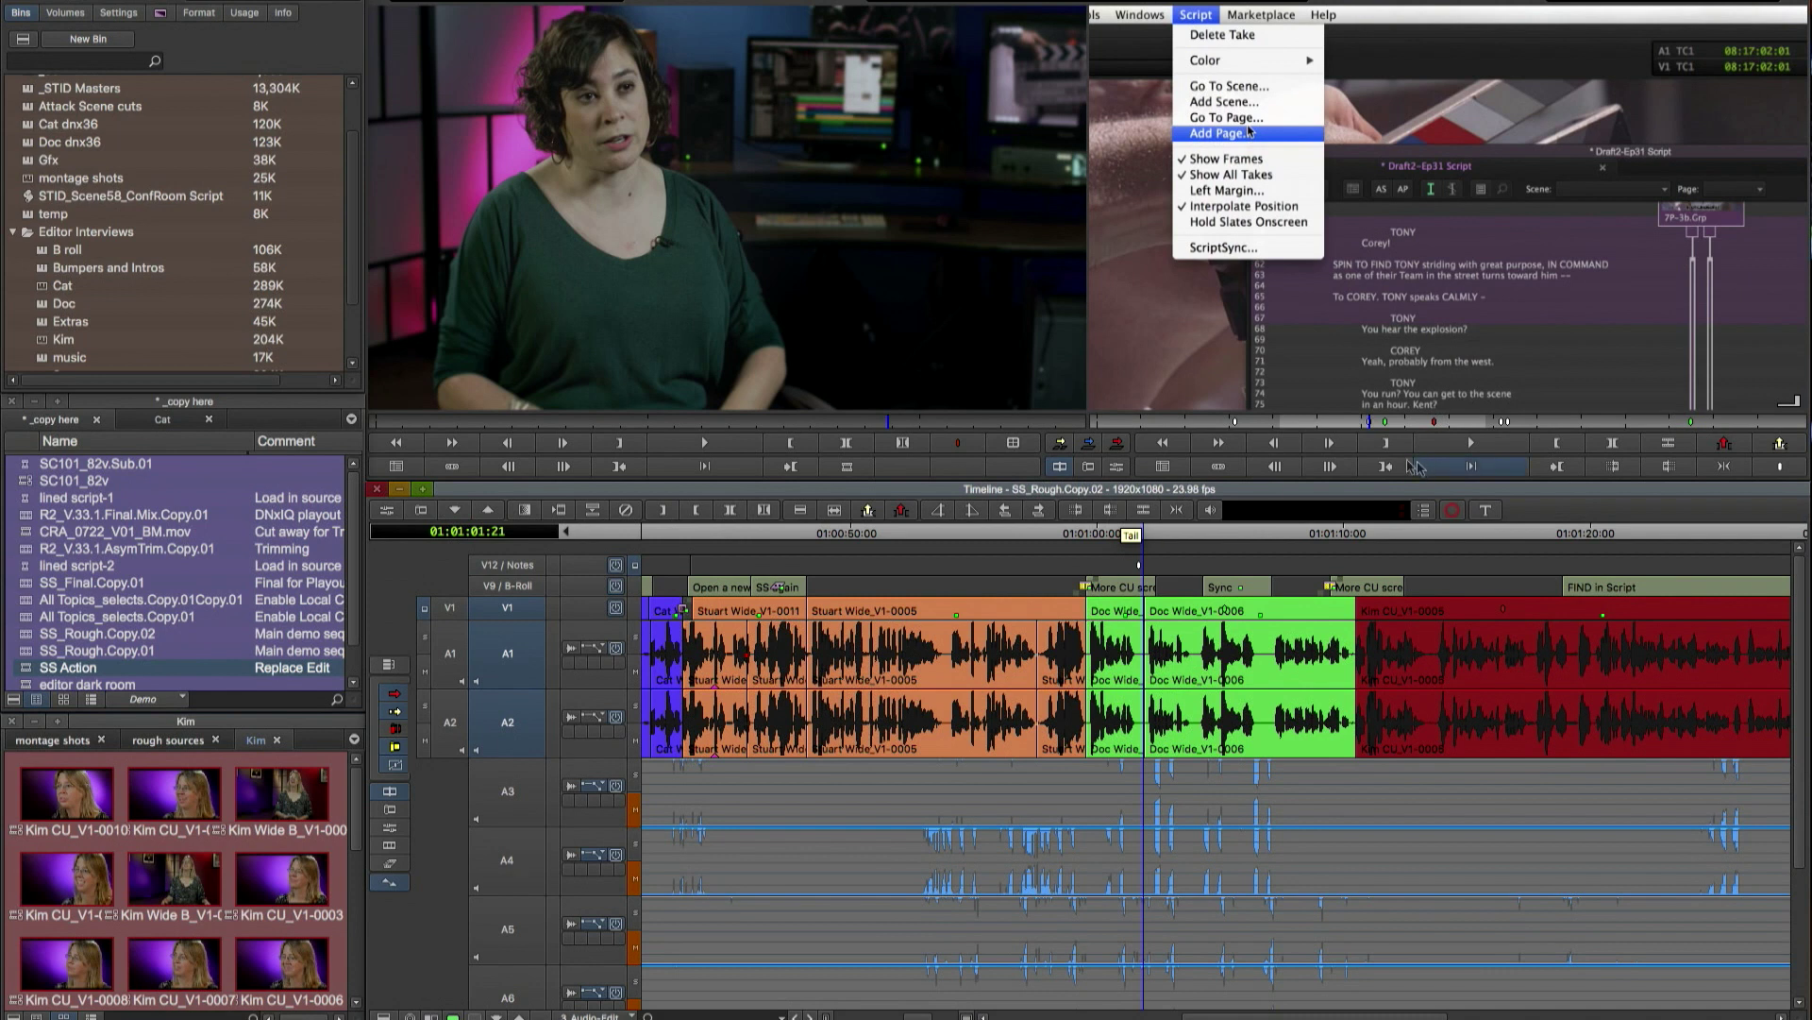
# - Play on from 01:01:29:20, then scrub back to about 01:01:32:07
pyautogui.hscroll(10, 1289, 1005)
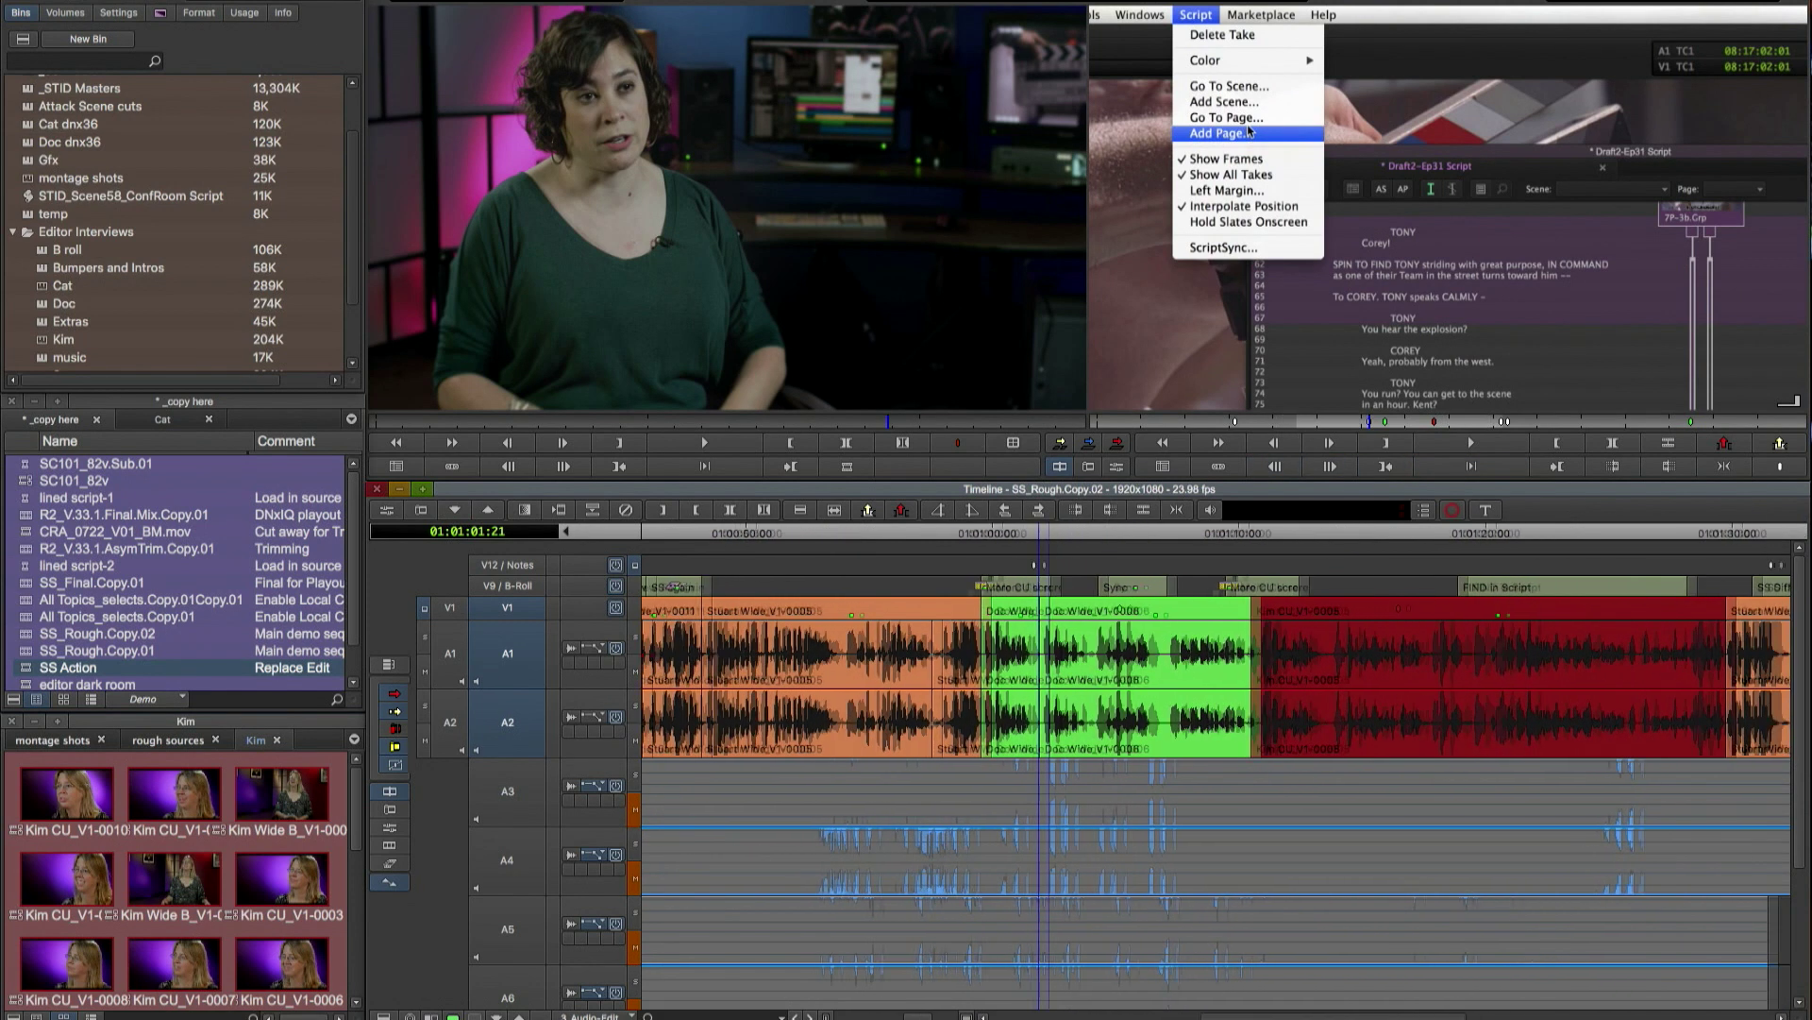
pyautogui.hscroll(10, 1218, 765)
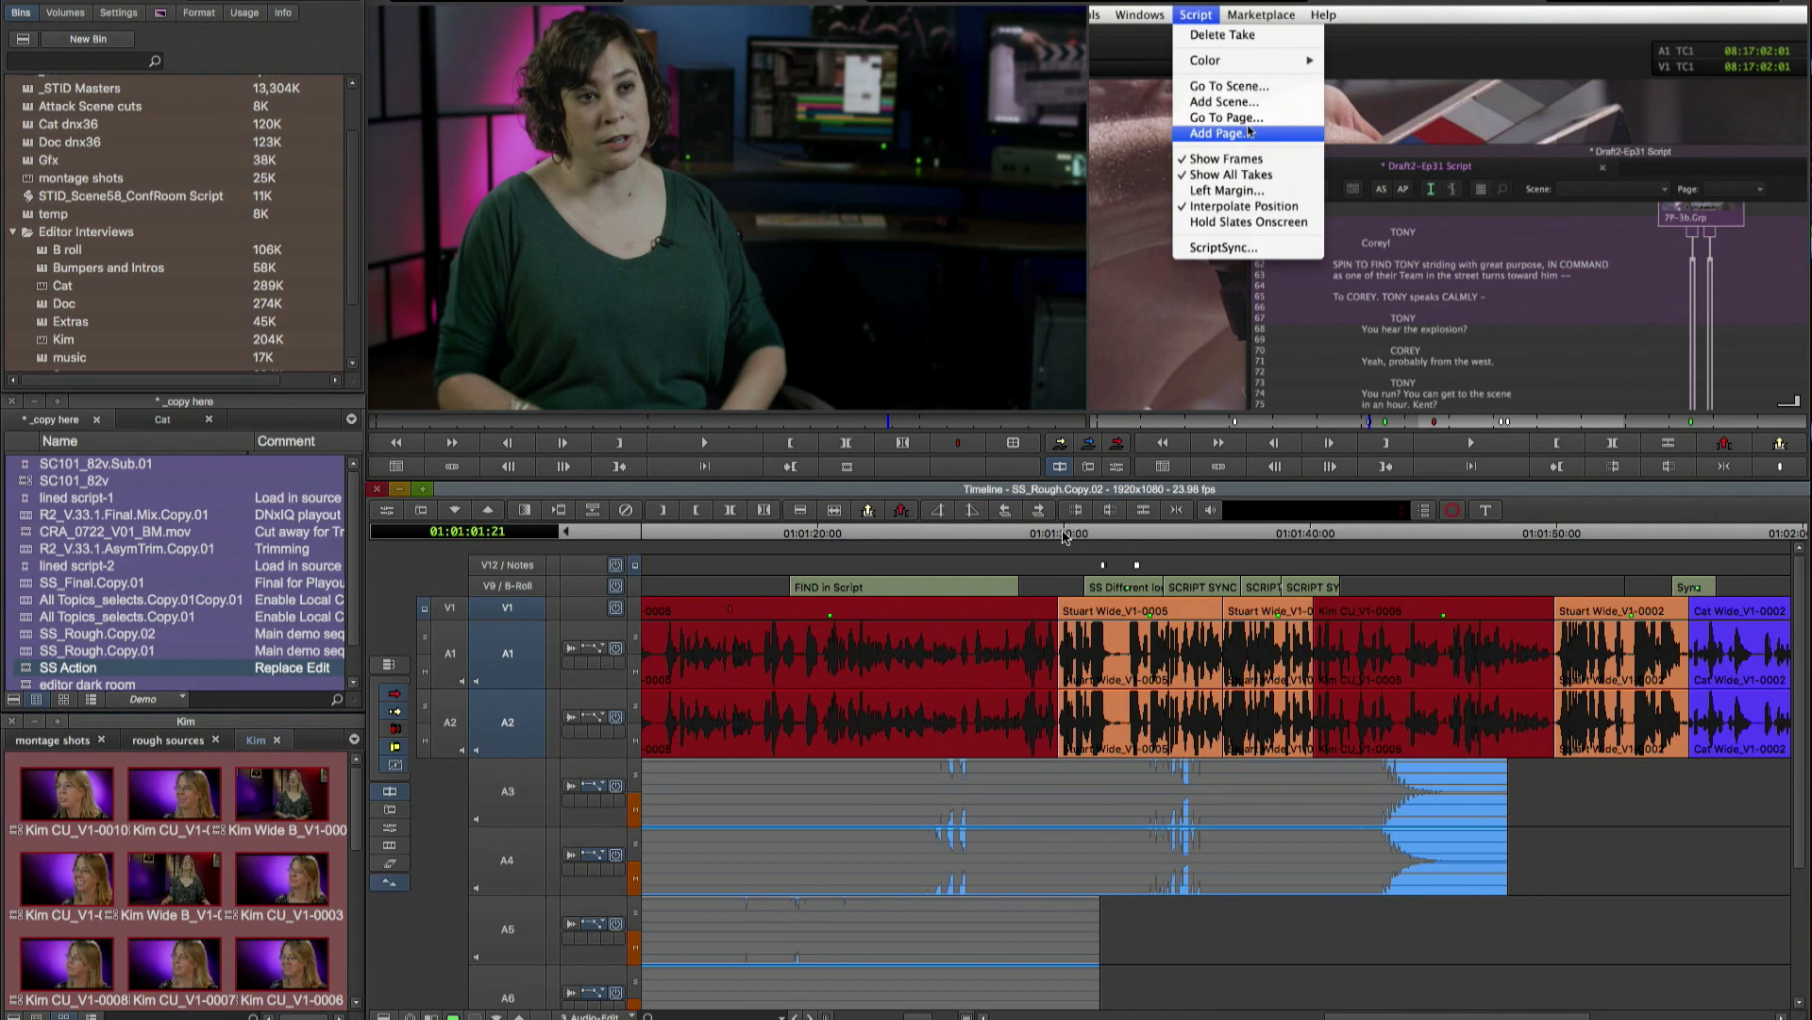
pyautogui.click(1062, 535)
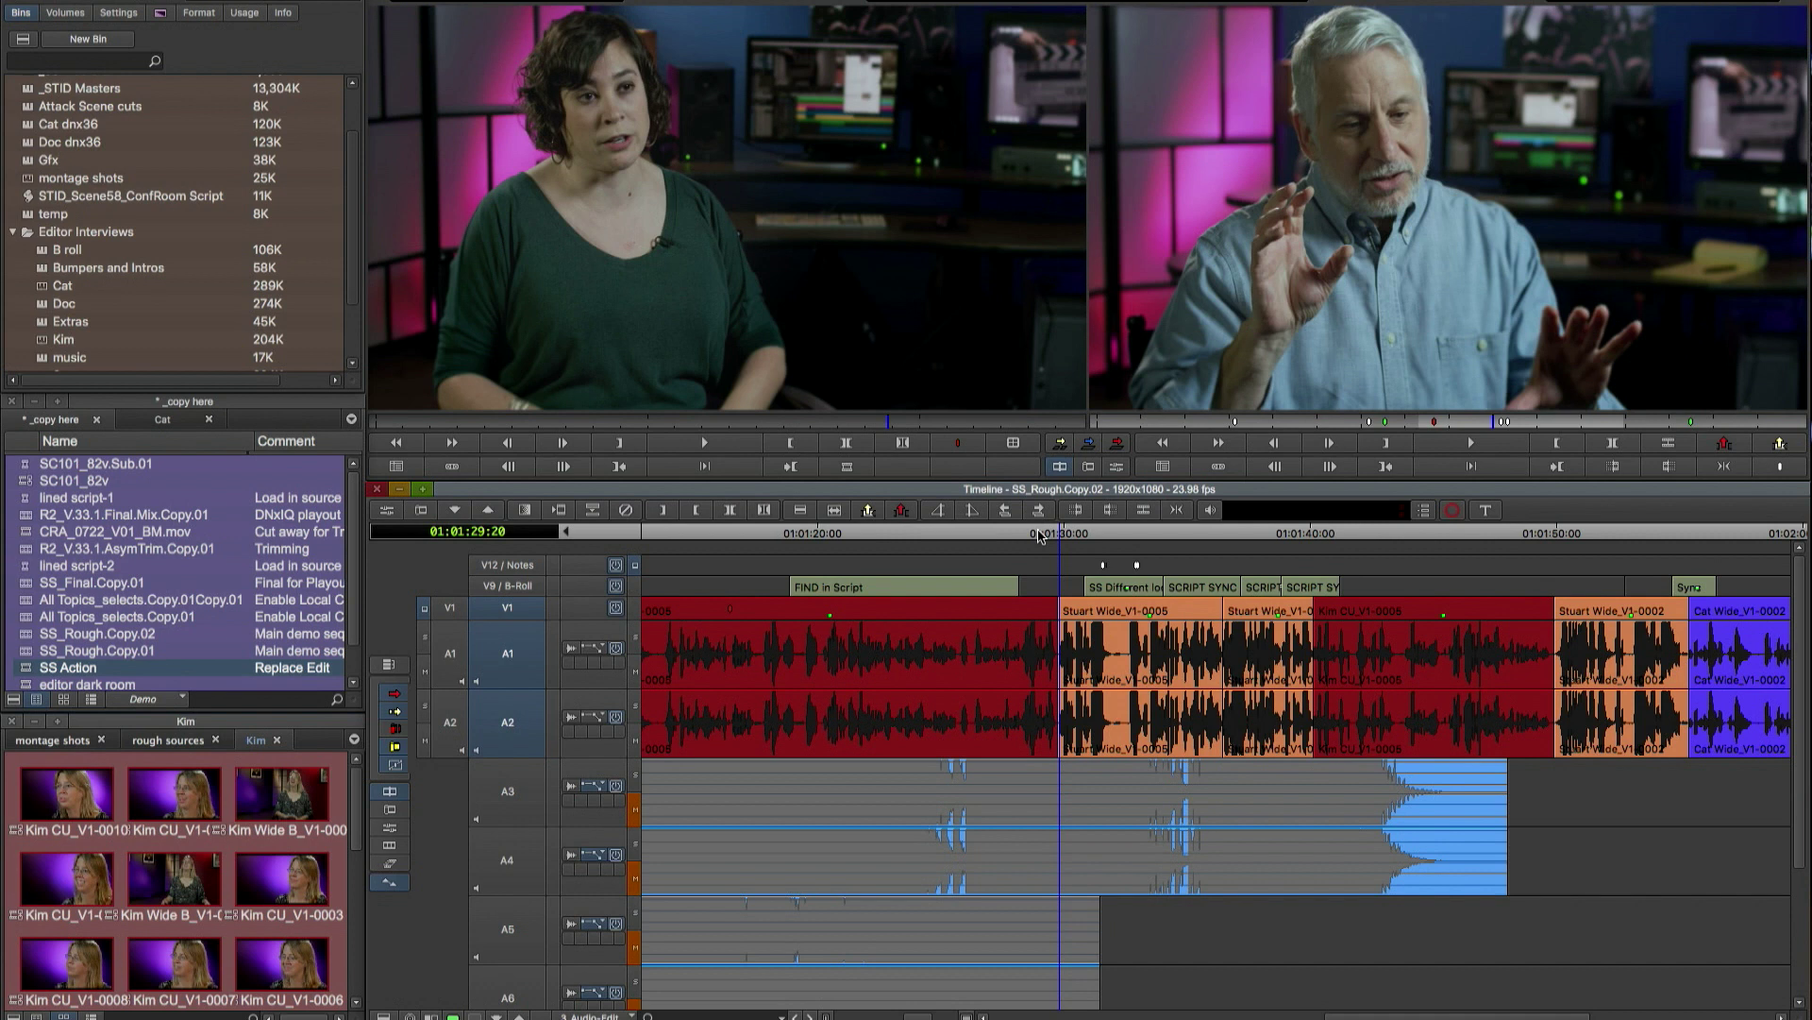
pyautogui.press('space')
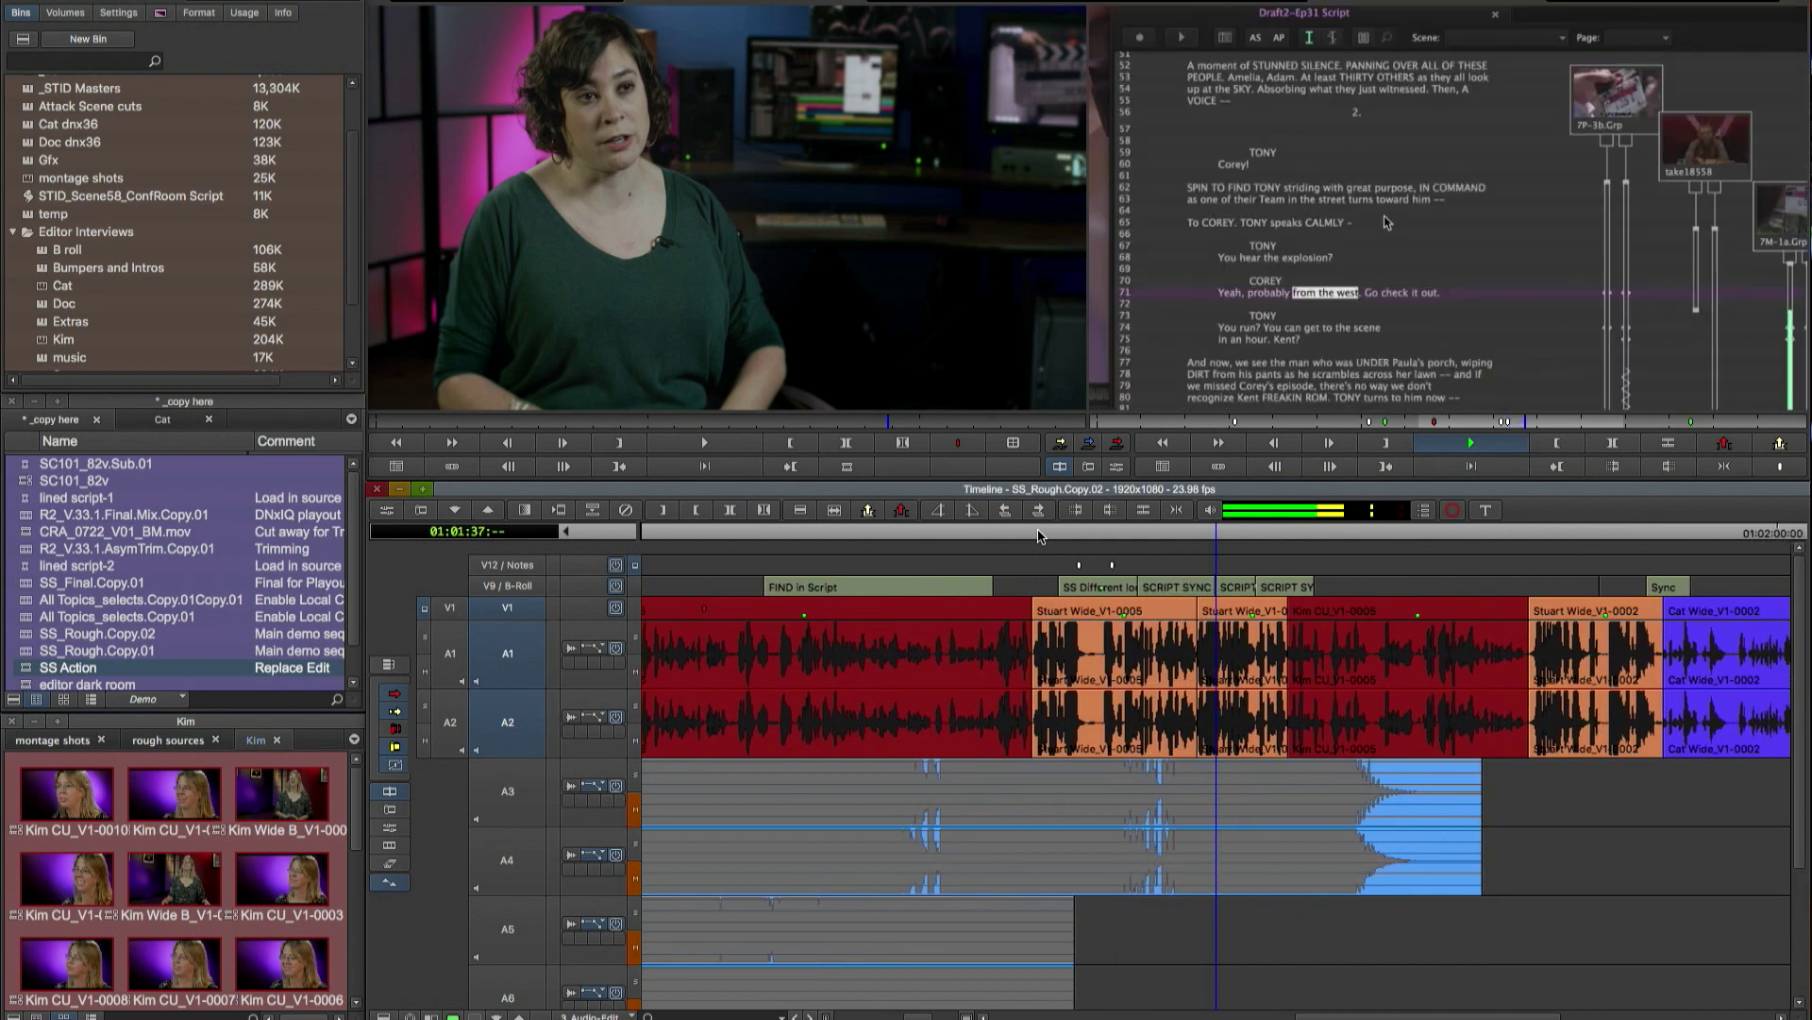
pyautogui.press('space')
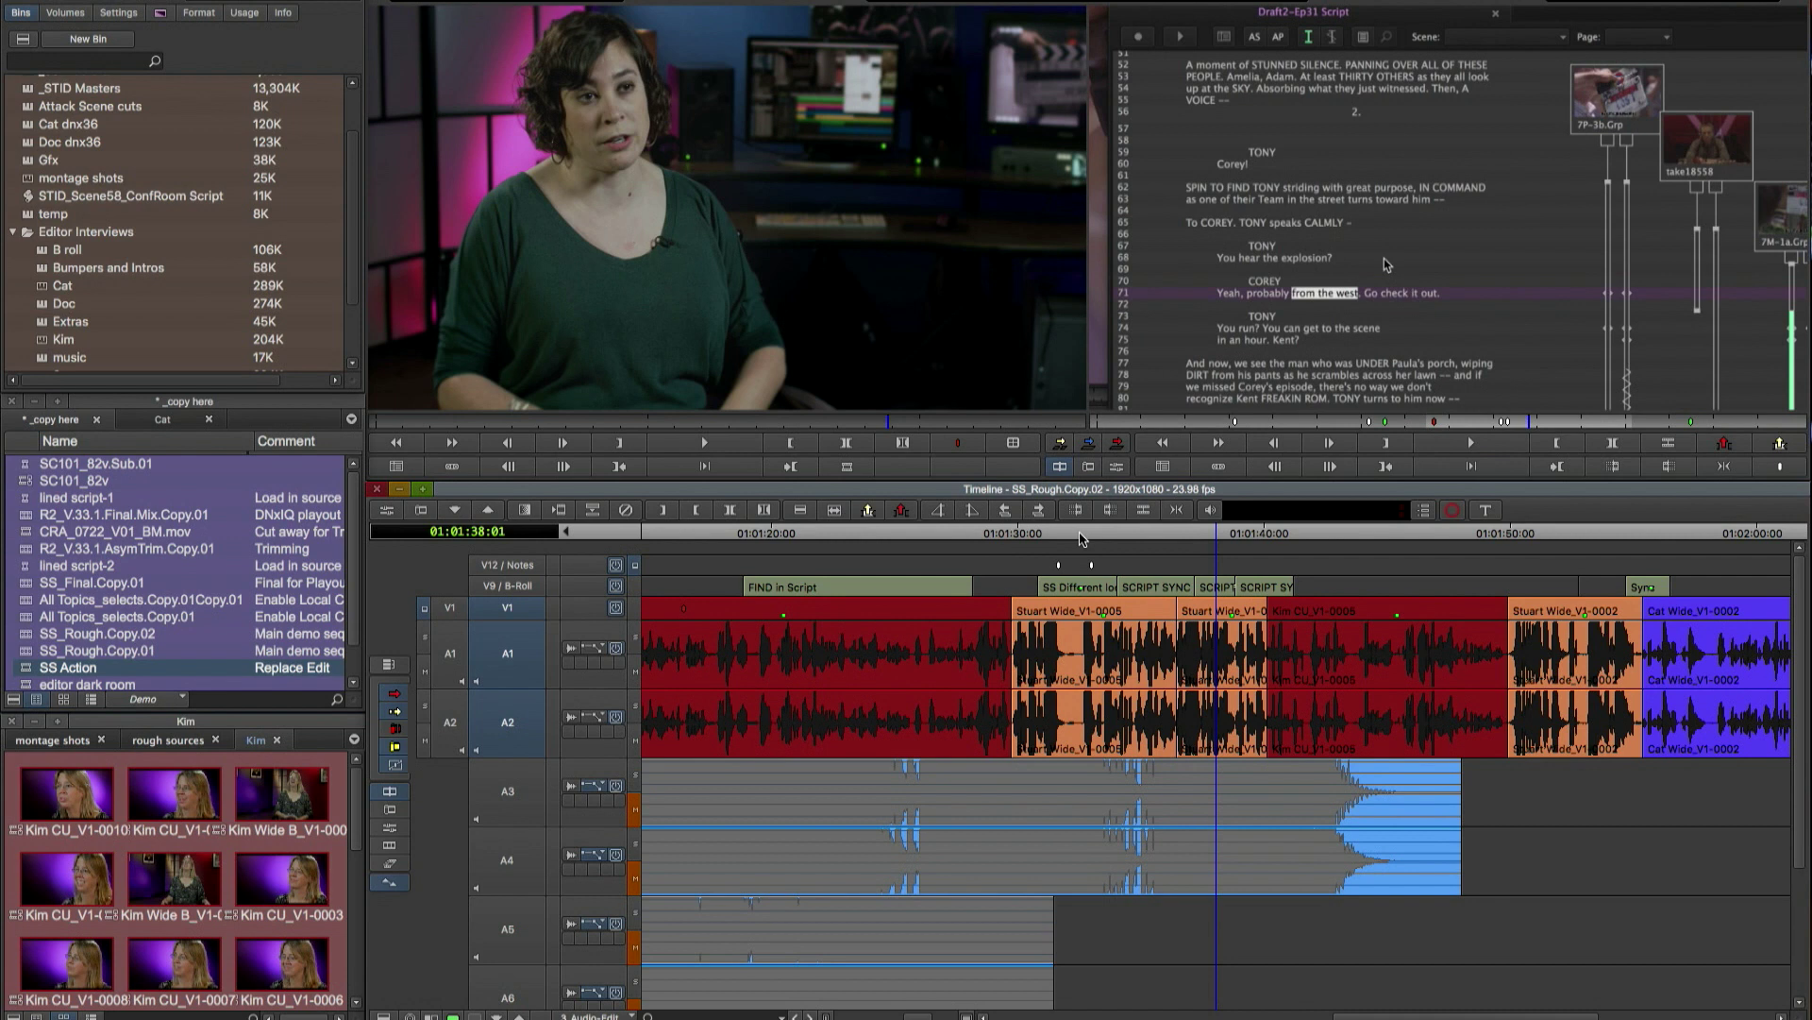
pyautogui.moveTo(1081, 538); pyautogui.dragTo(1166, 544)
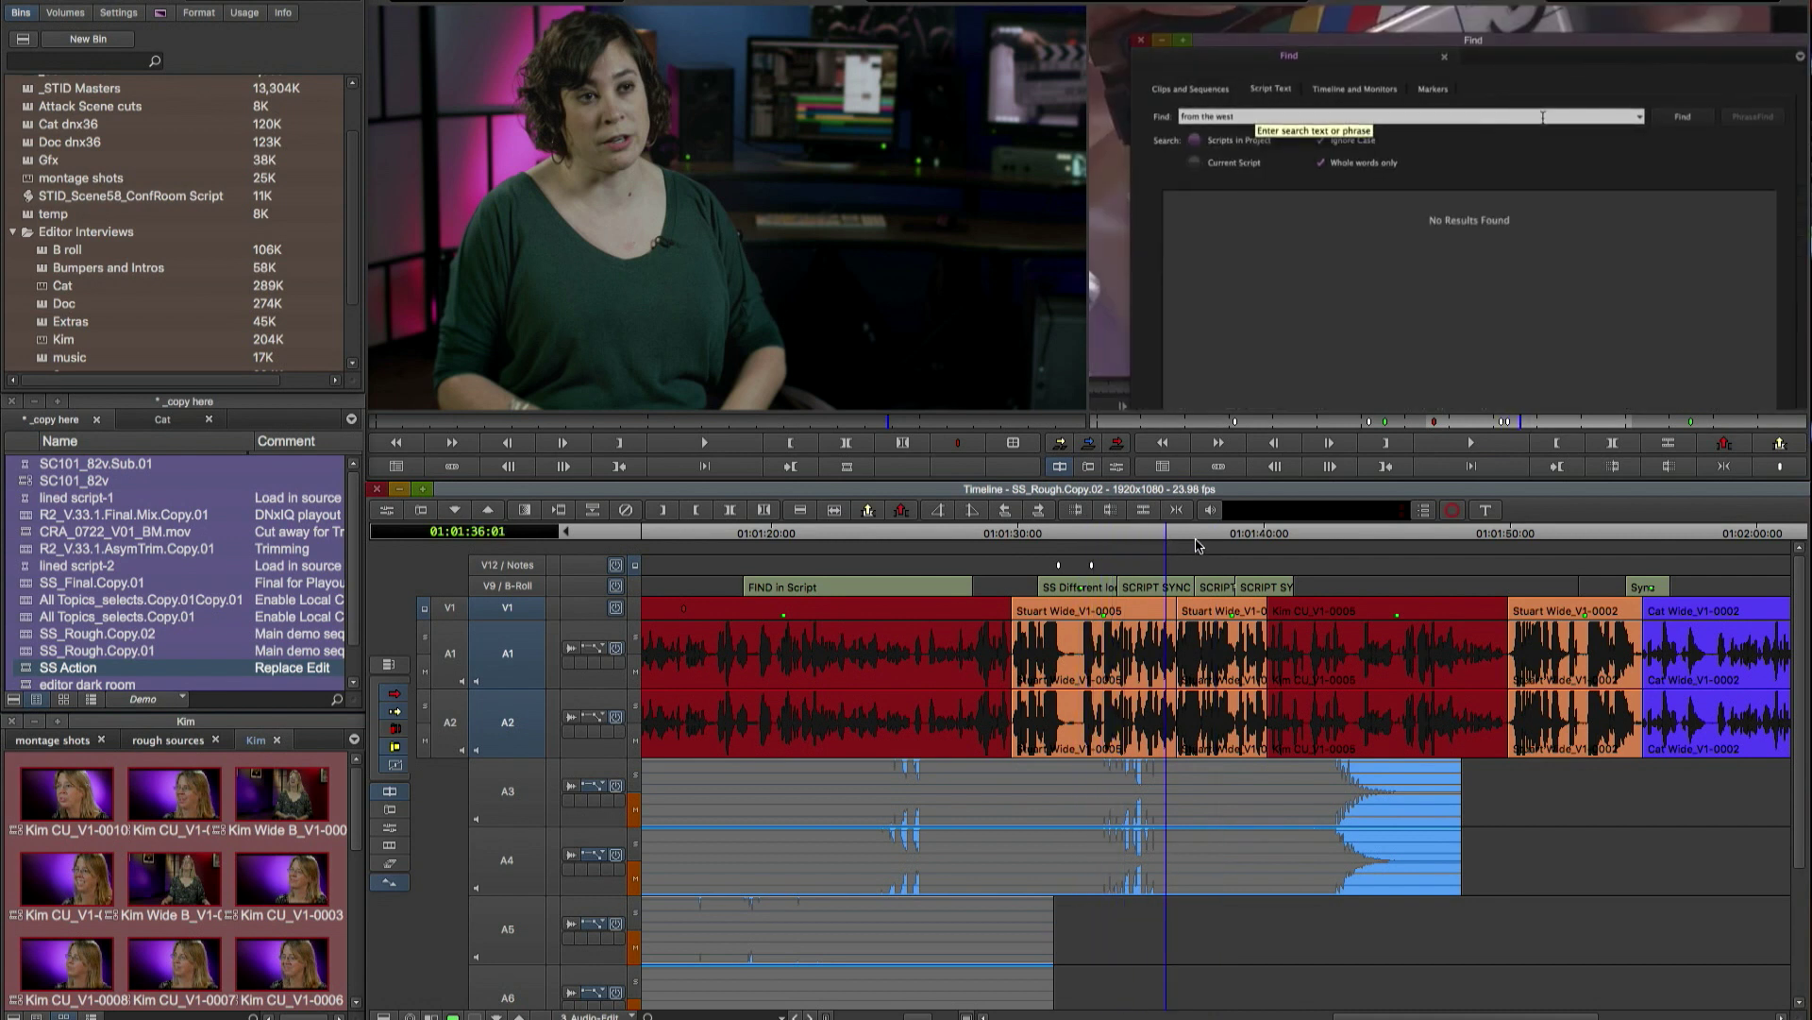
pyautogui.click(1193, 541)
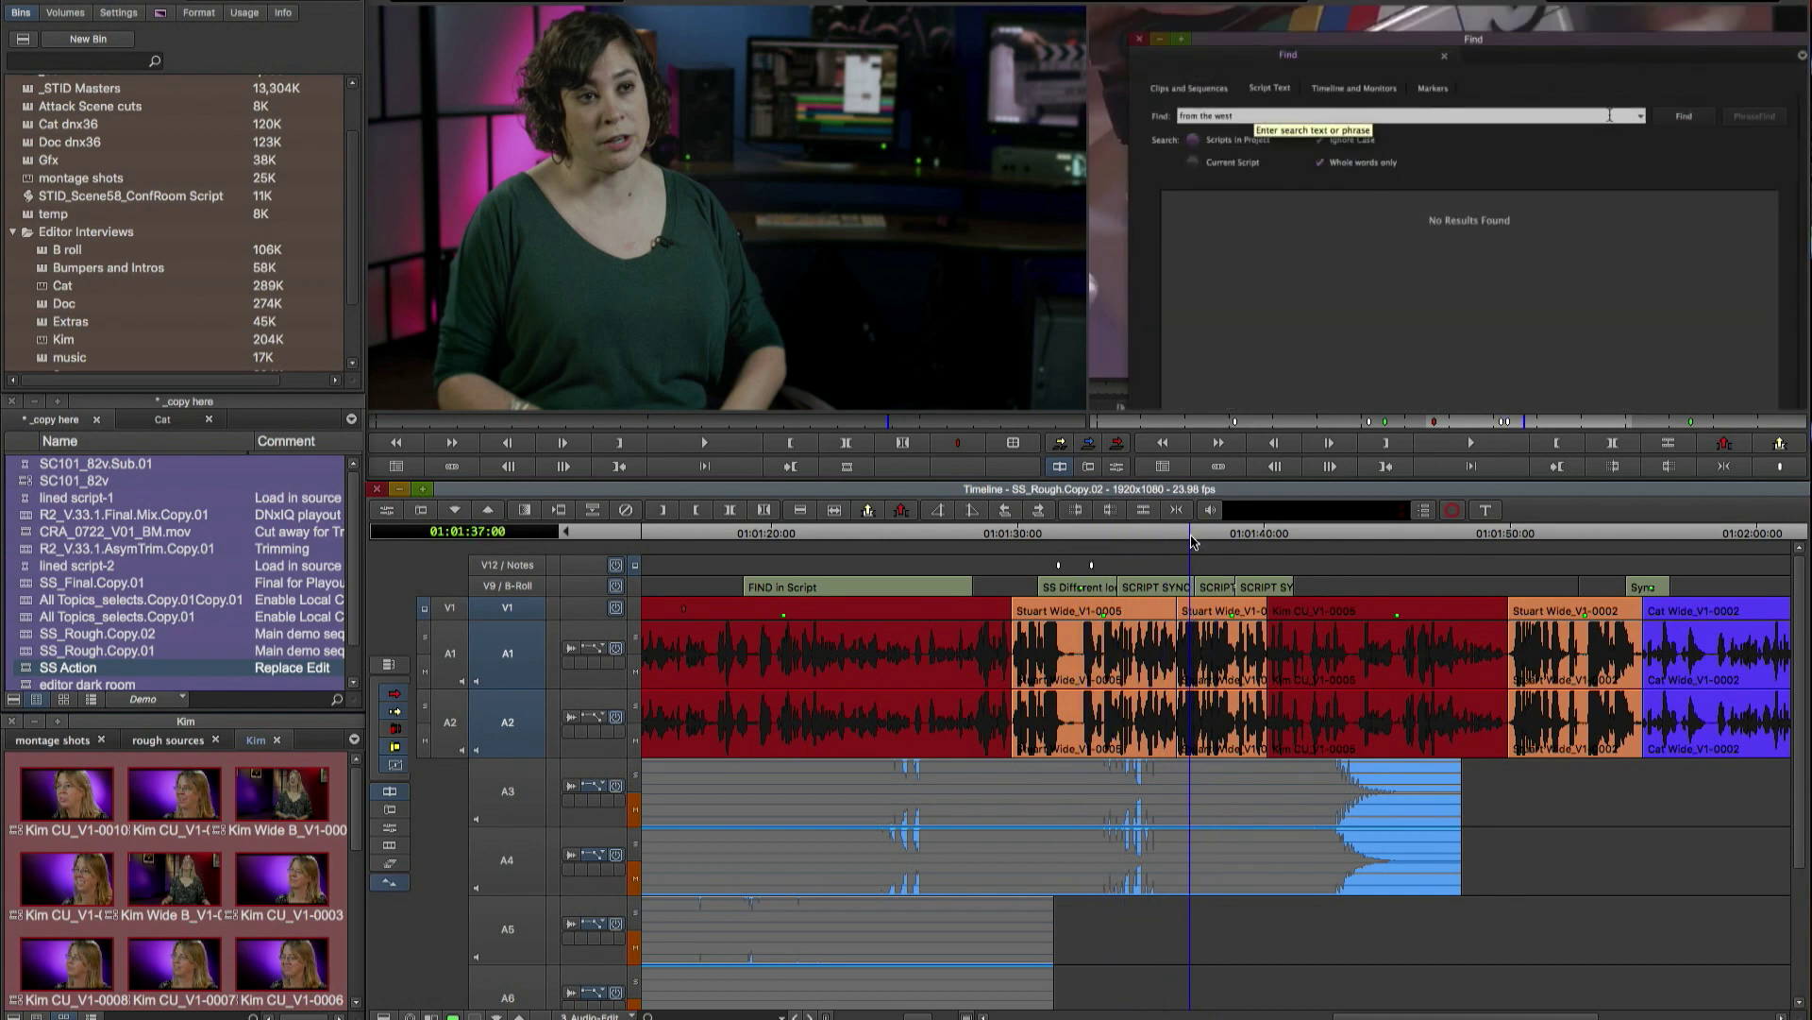
pyautogui.moveTo(1193, 541); pyautogui.dragTo(1074, 546)
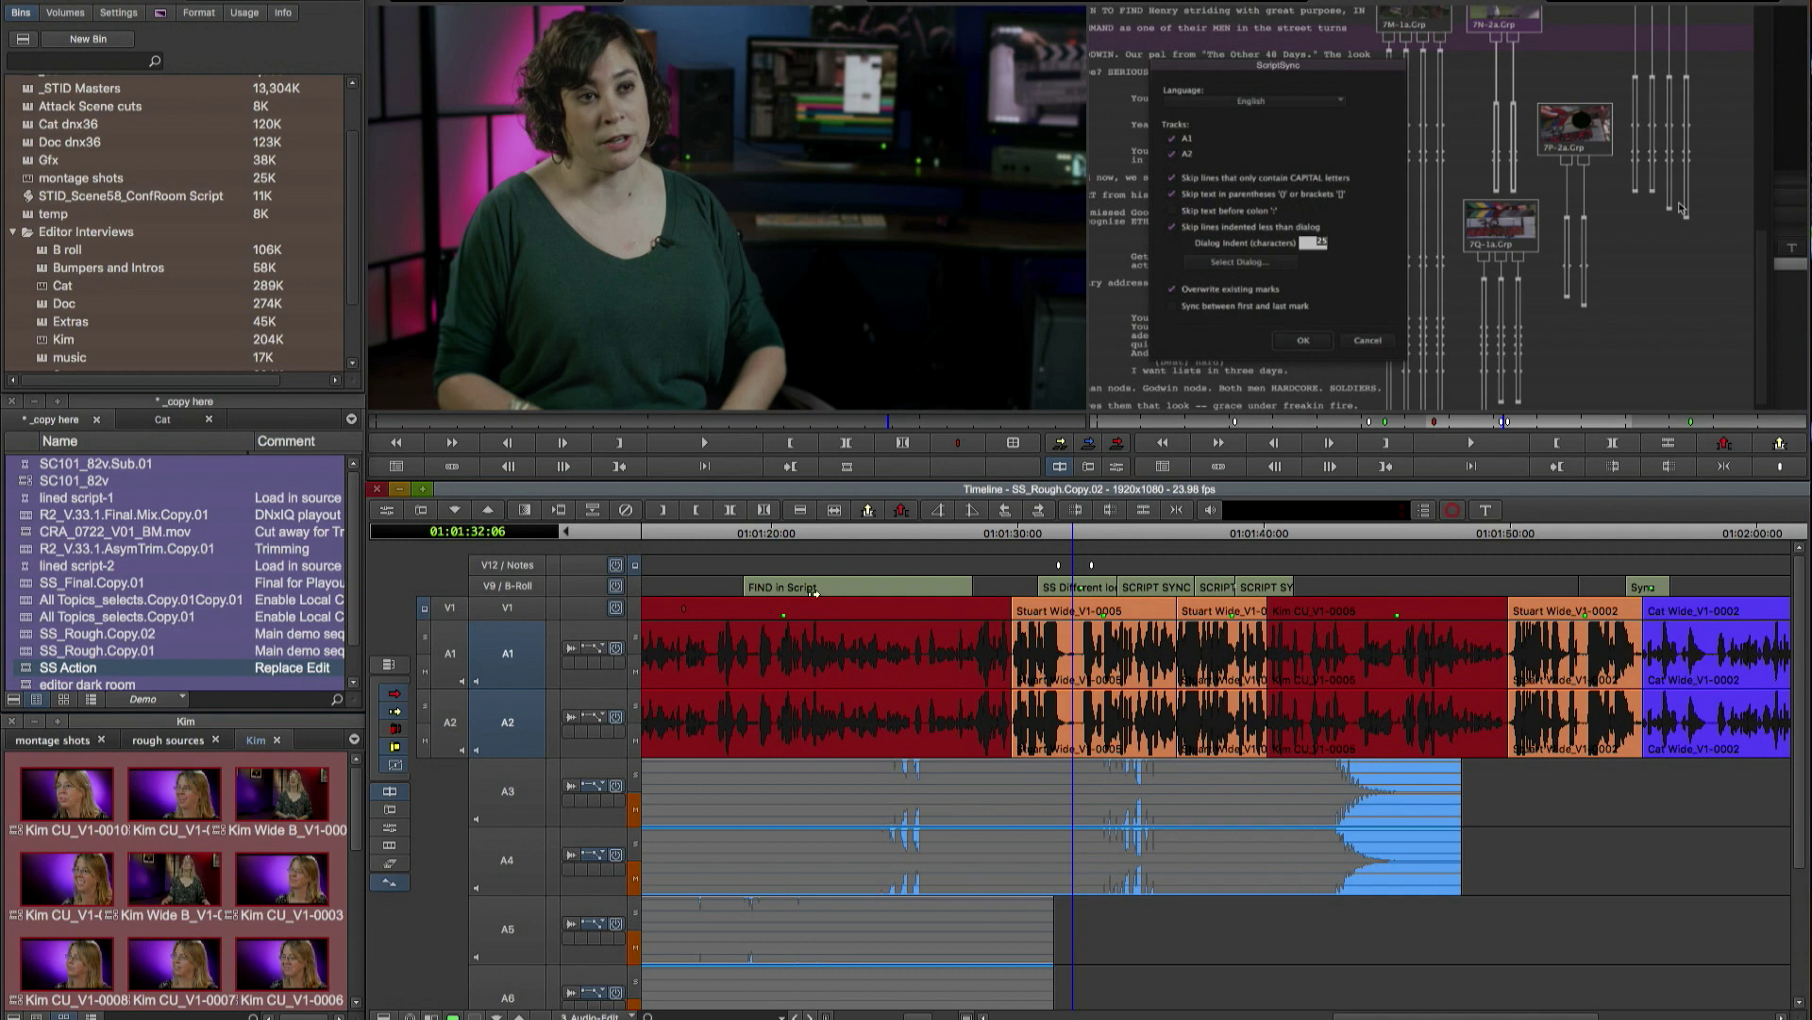
# - Mark IN at the playhead, Extend the A1/A2 edit to it, and review the L-cut
pyautogui.click(664, 515)
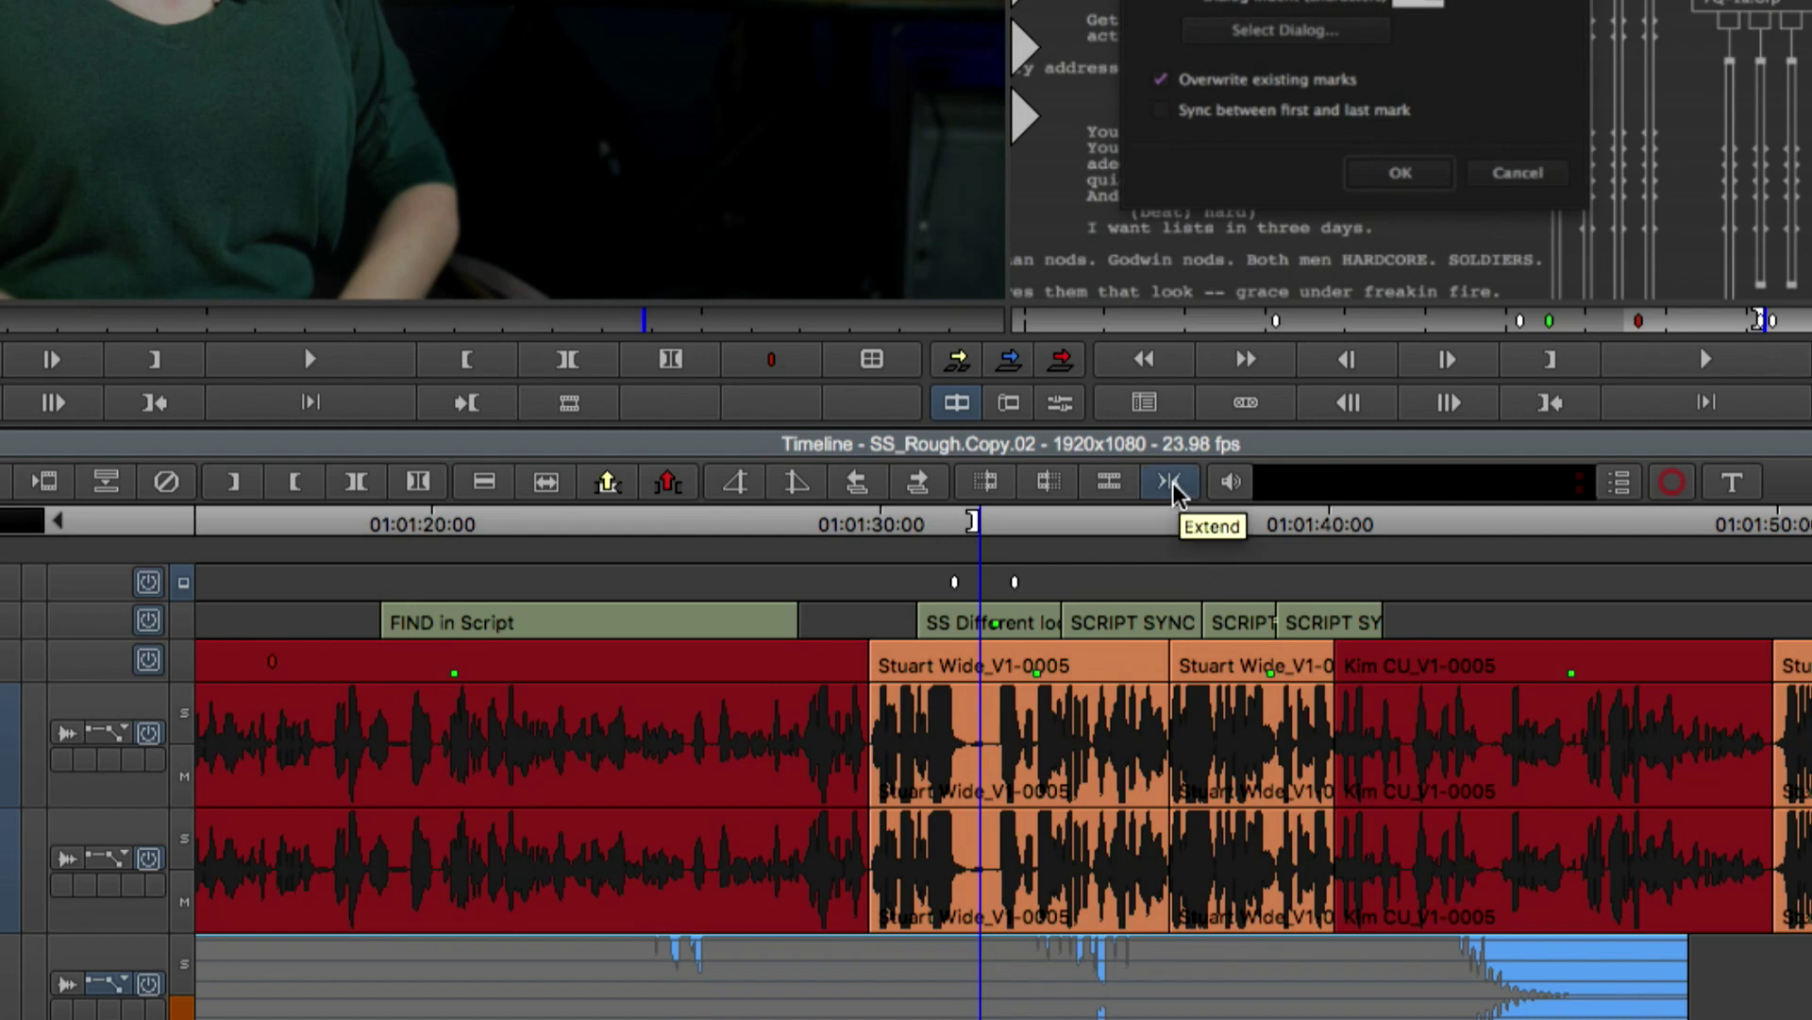
pyautogui.click(1172, 483)
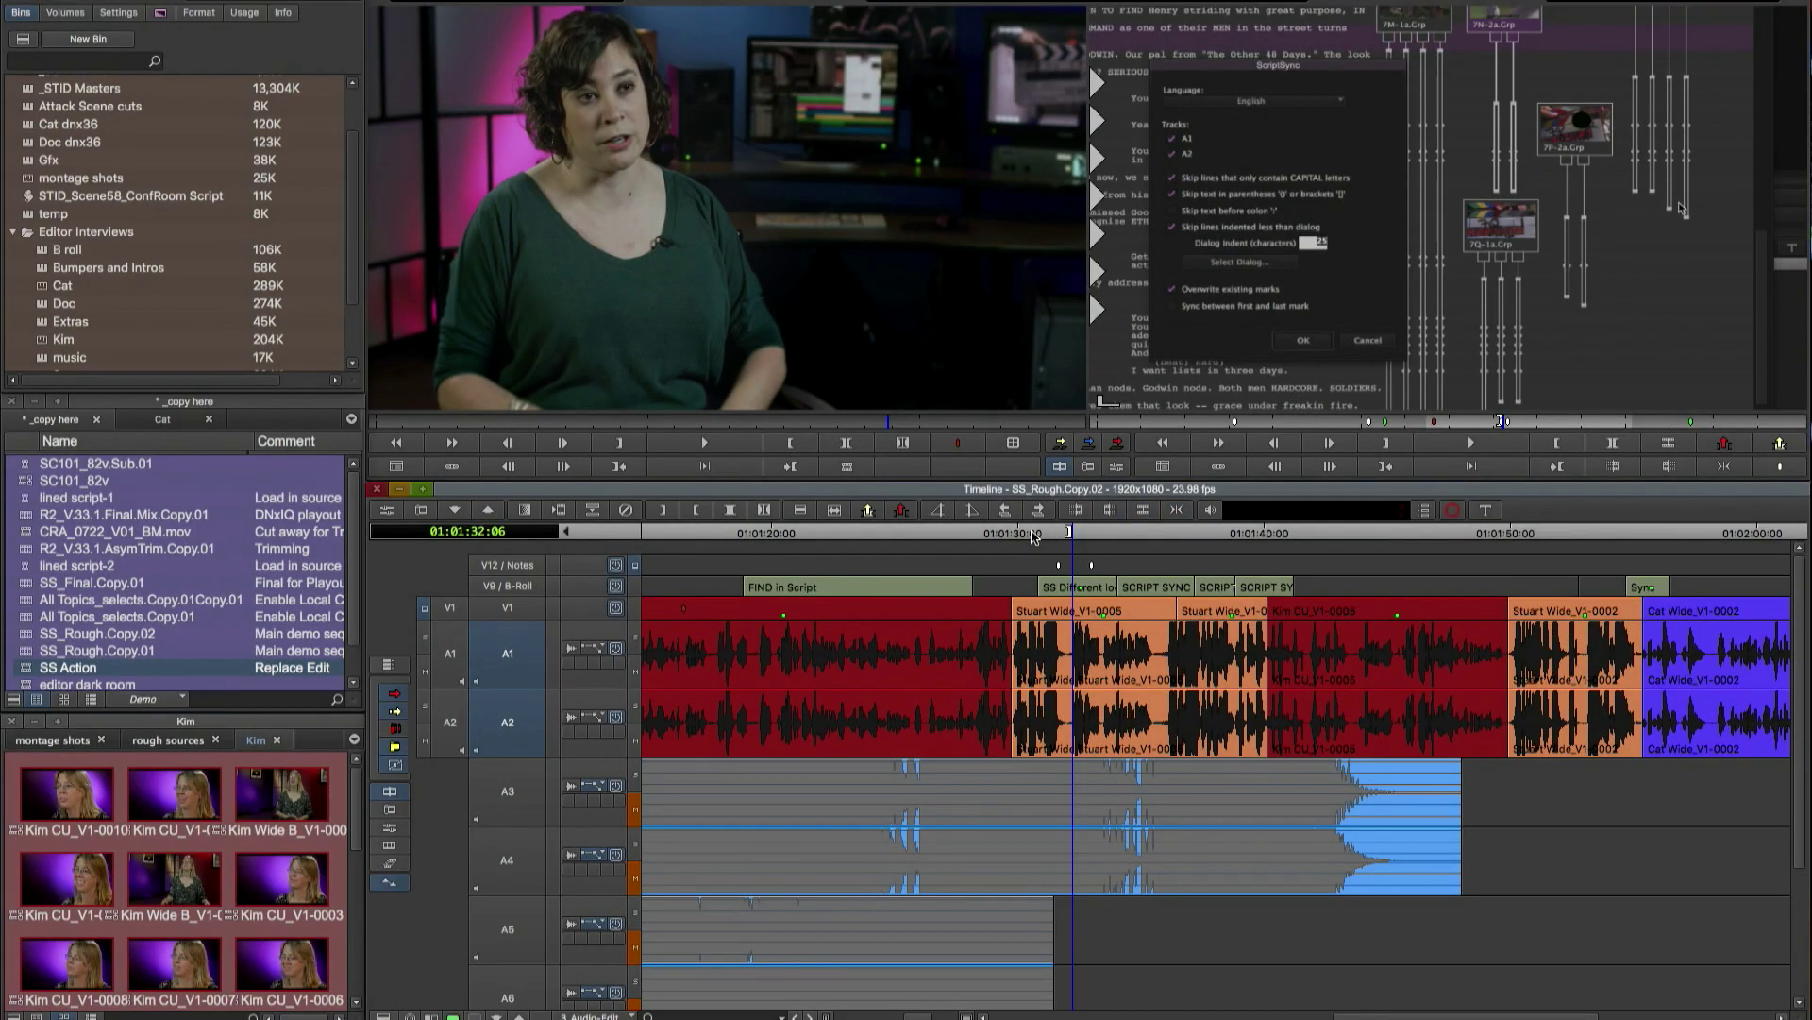
pyautogui.moveTo(1029, 535); pyautogui.dragTo(1017, 538)
pyautogui.press('space')
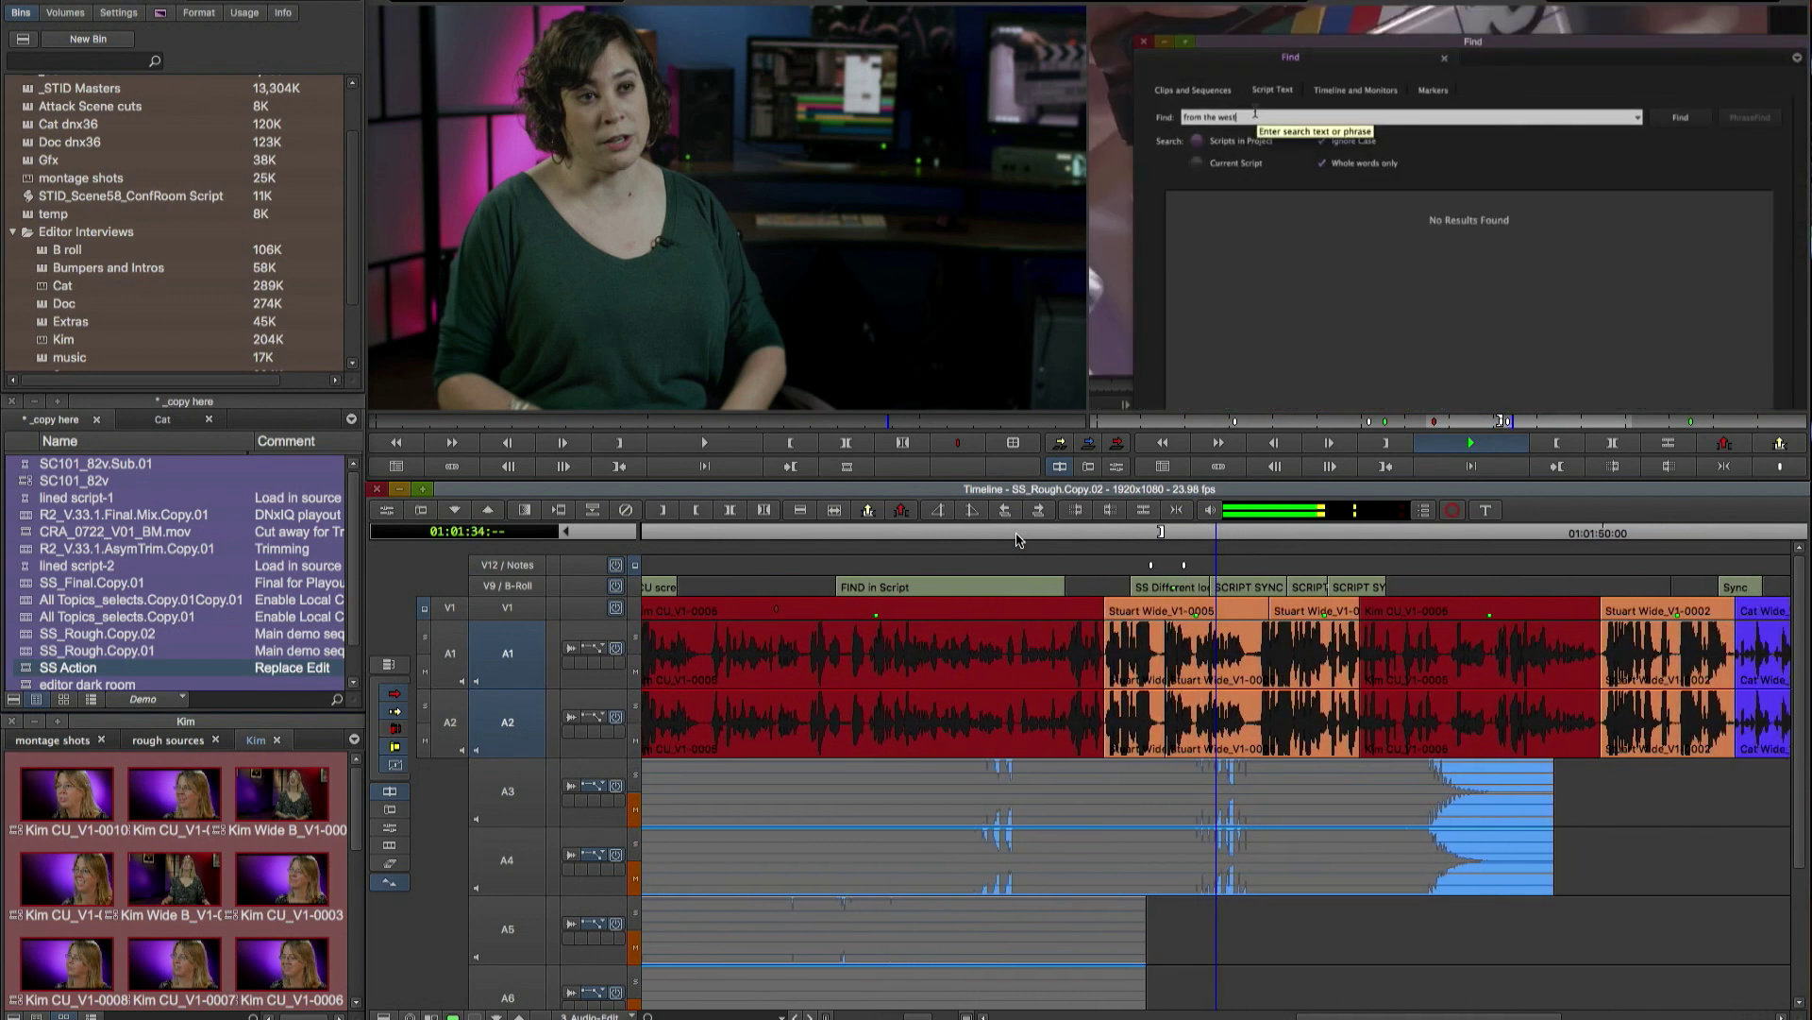
pyautogui.press('space')
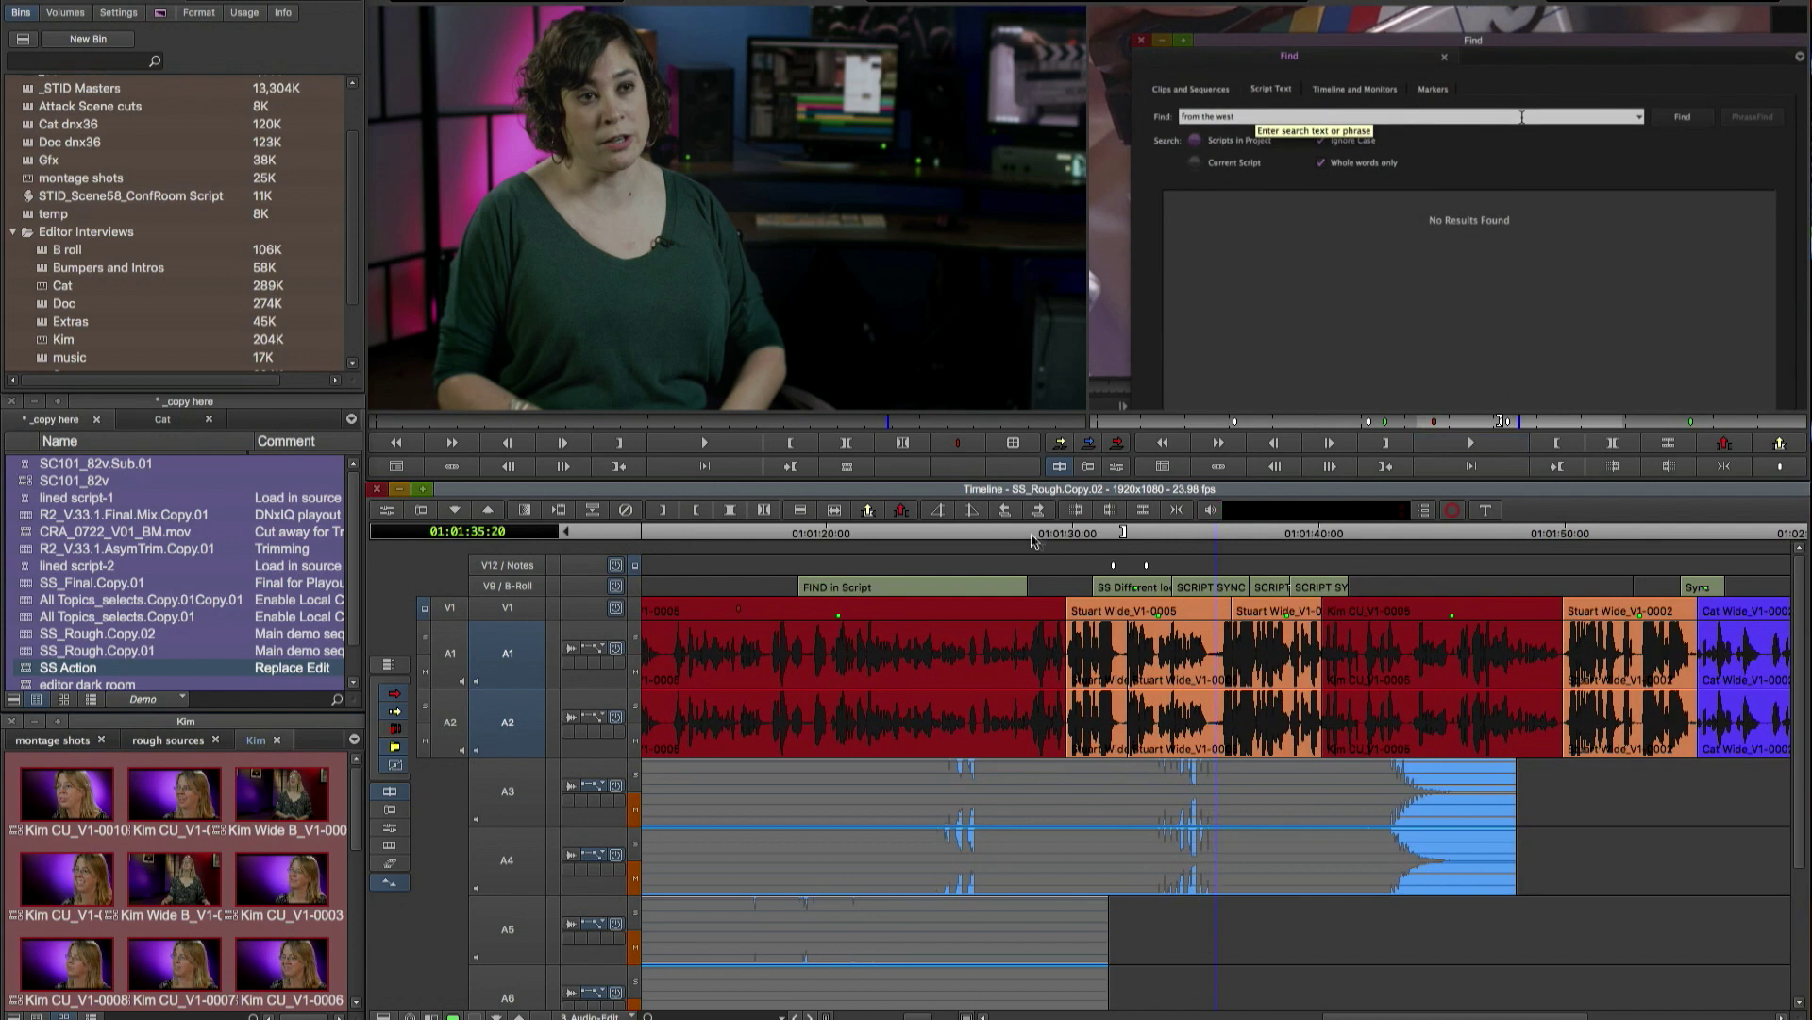
pyautogui.click(1090, 534)
pyautogui.moveTo(1092, 539); pyautogui.dragTo(1090, 540)
# - Load SS Action in the Source monitor and set the sequence sync frame to 01:01:32:12
pyautogui.press('space')
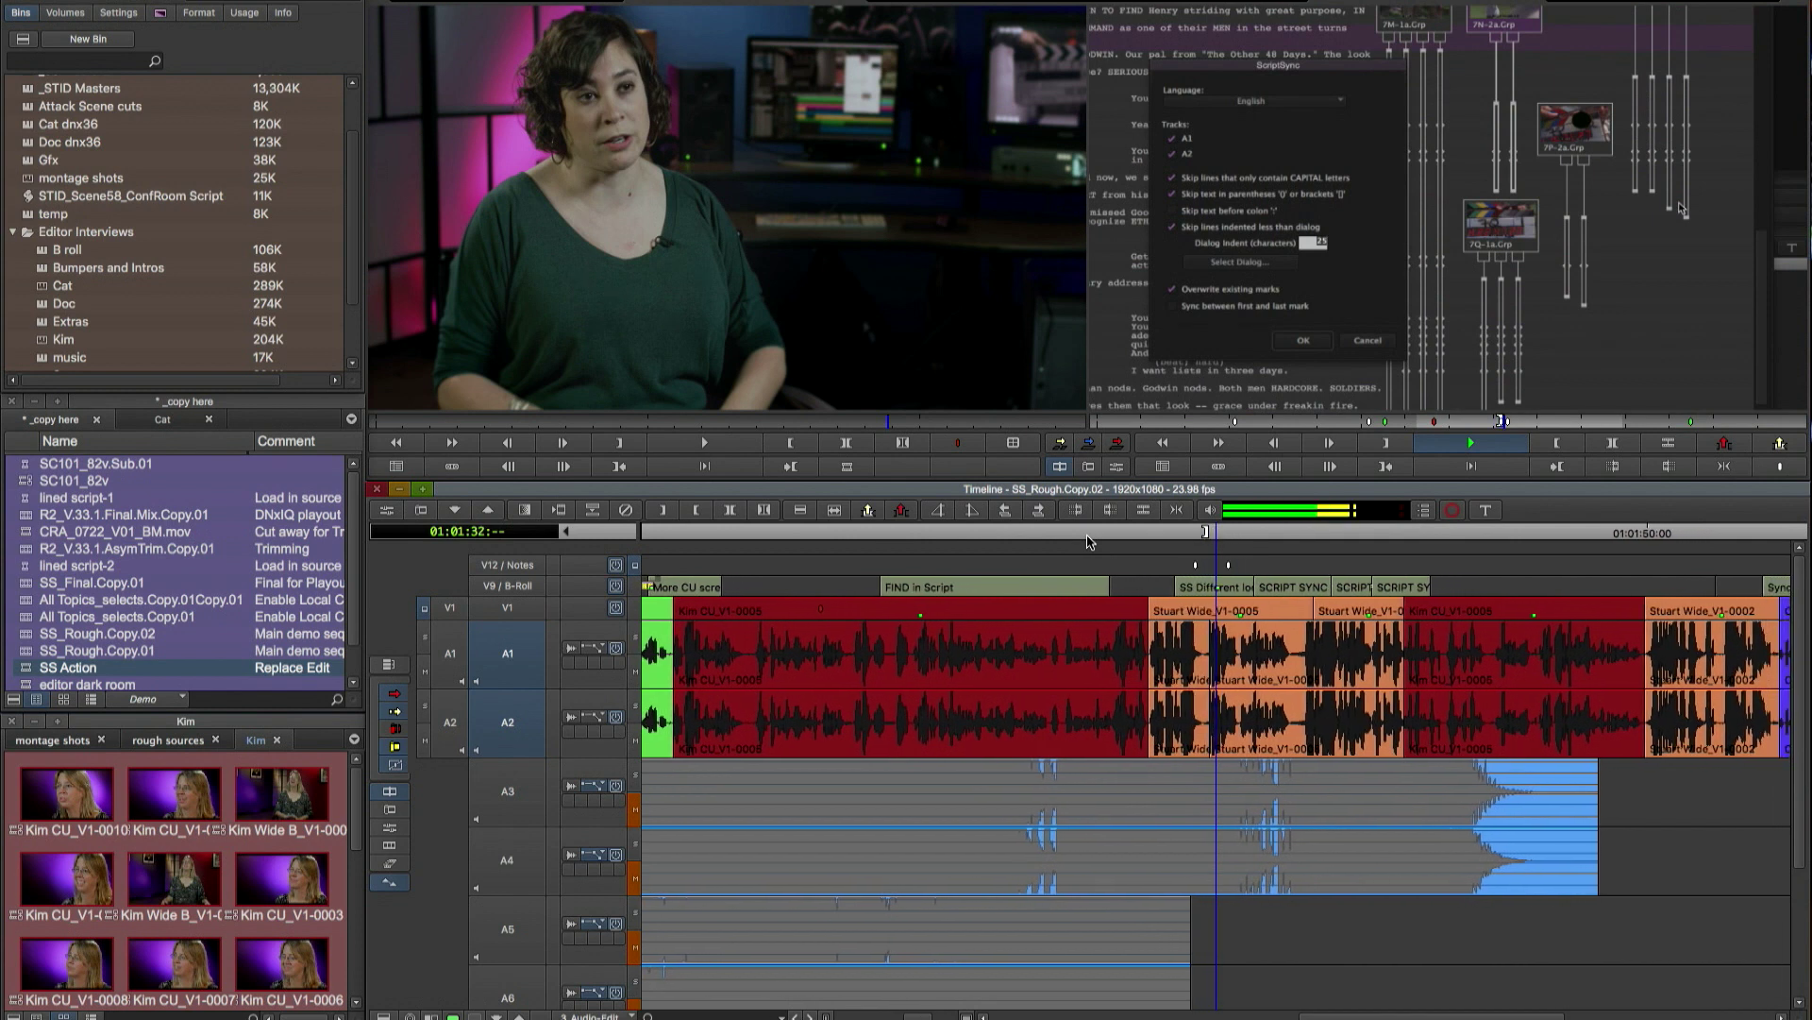
pyautogui.press('space')
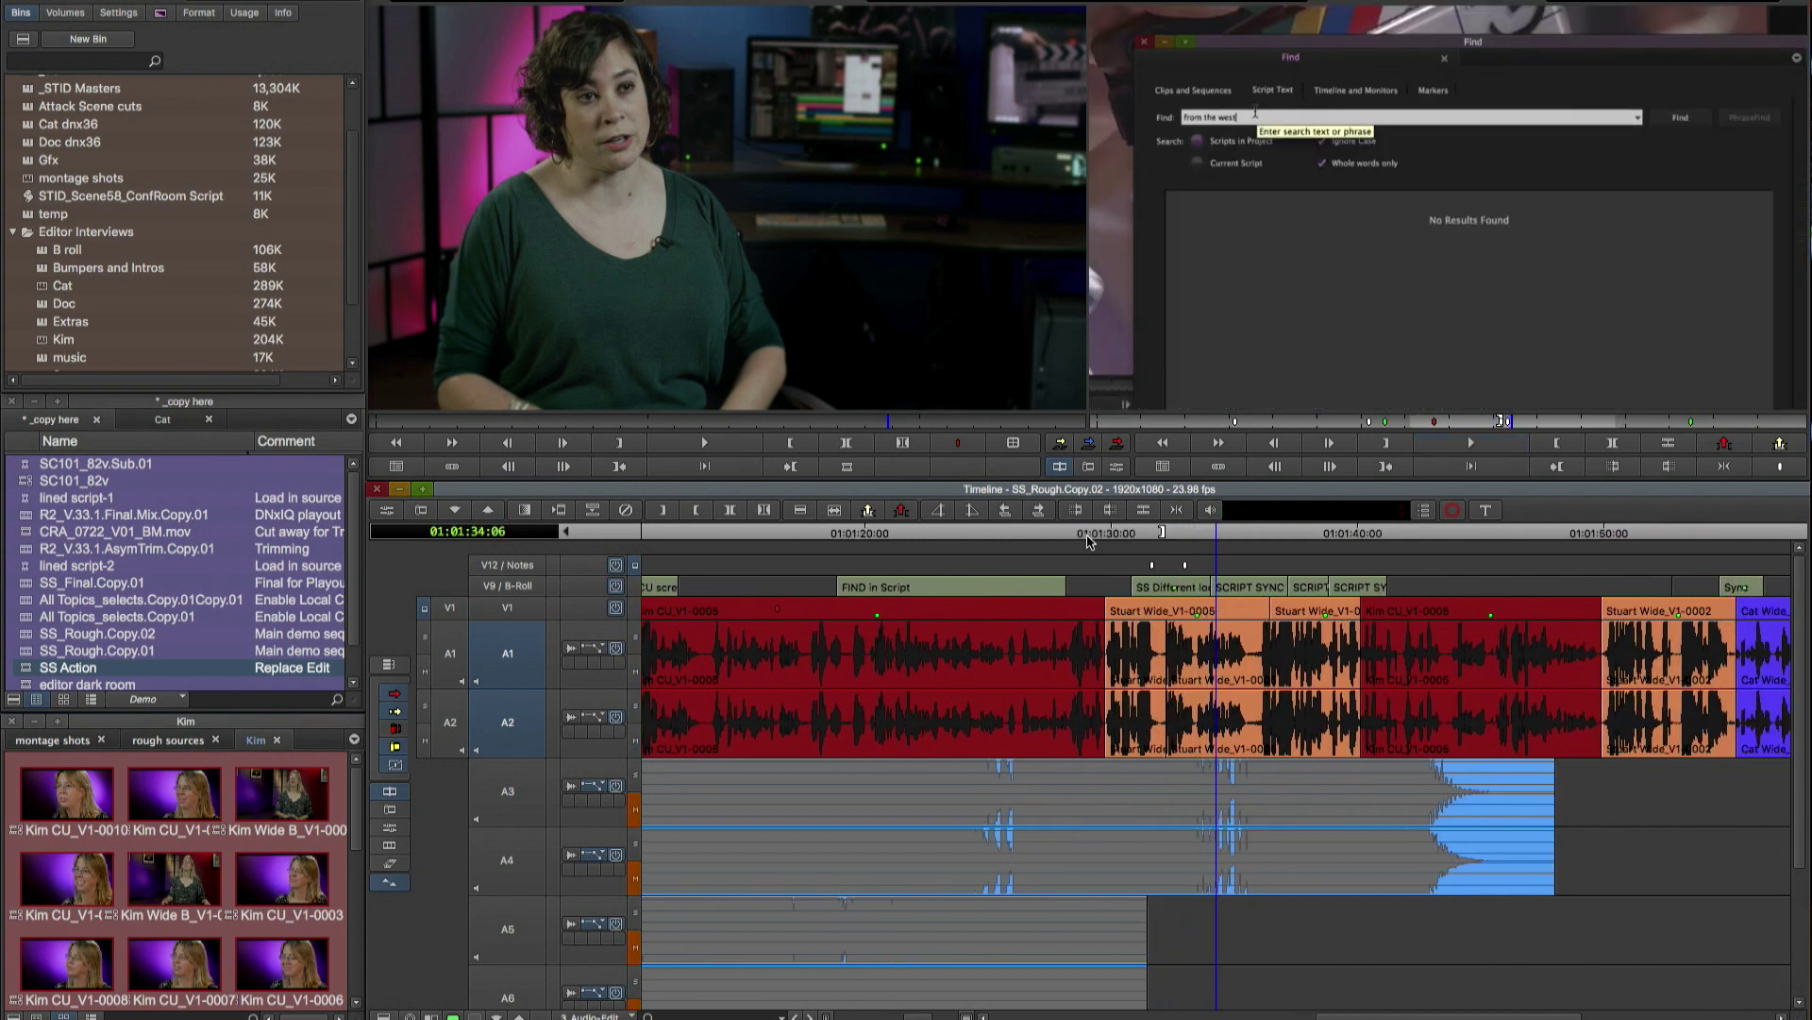
pyautogui.click(1180, 536)
pyautogui.moveTo(1180, 537); pyautogui.dragTo(1170, 538)
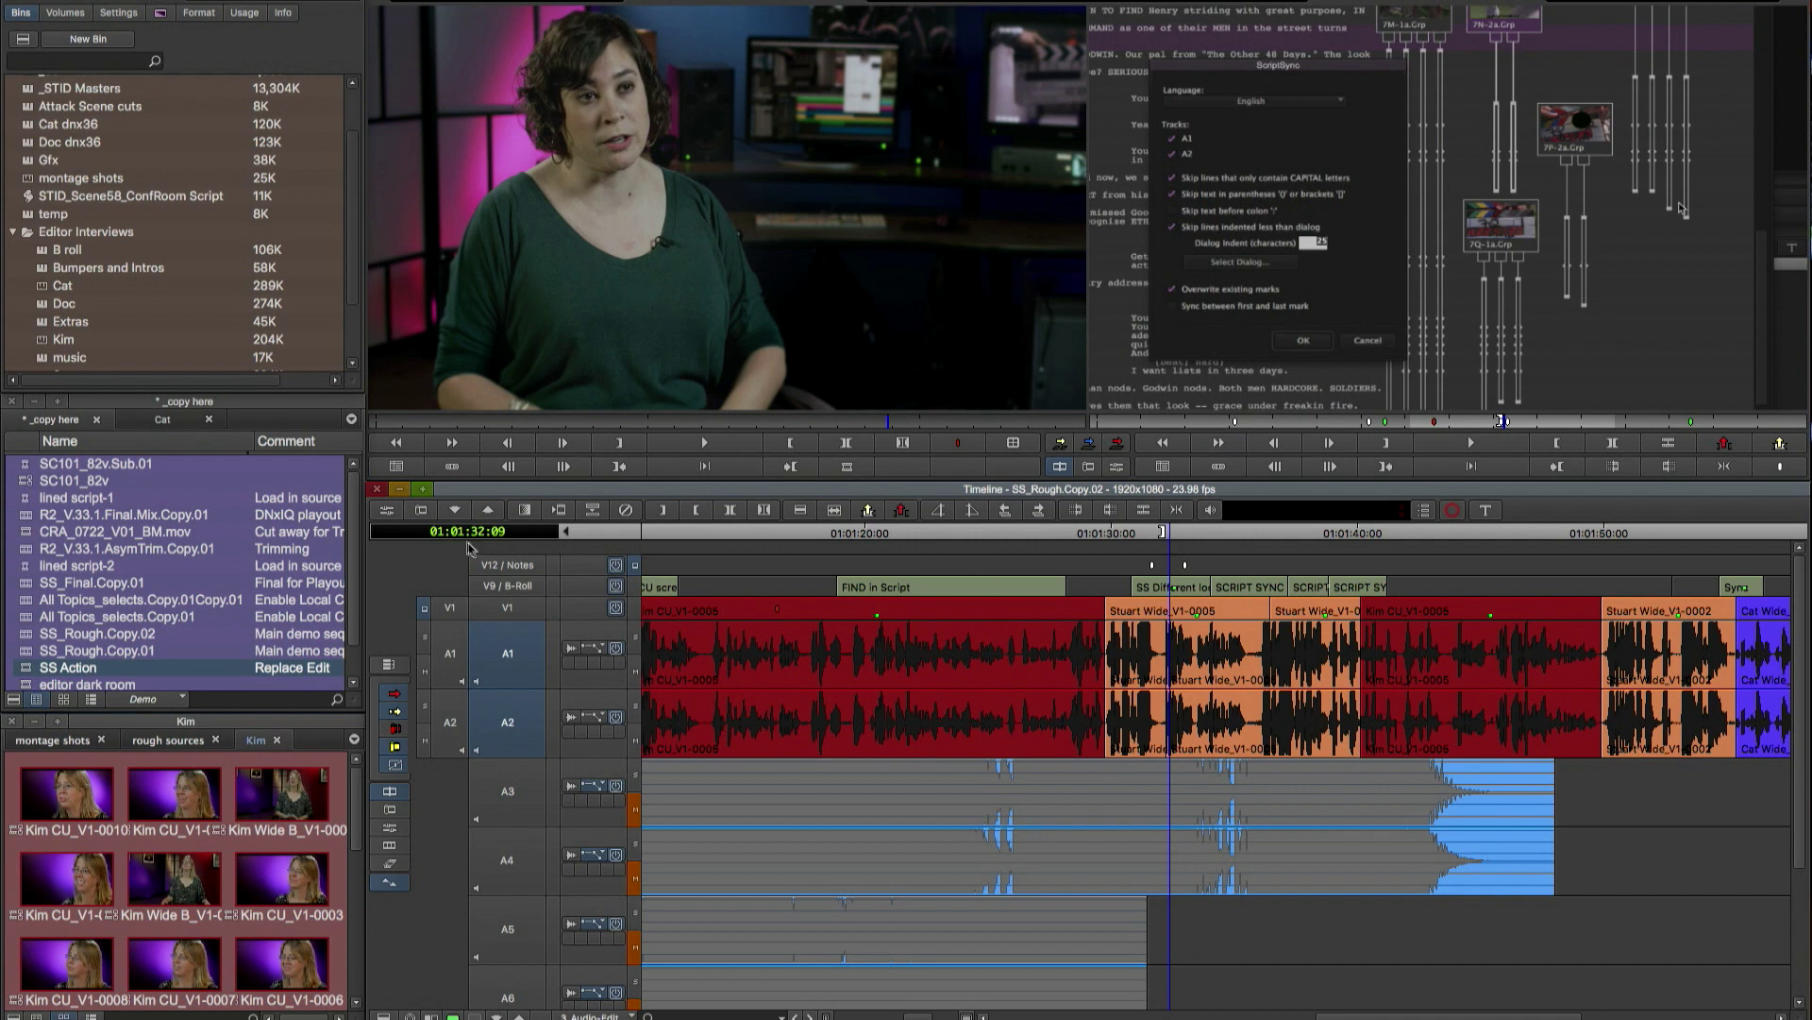
pyautogui.doubleClick(29, 672)
pyautogui.moveTo(761, 430)
pyautogui.mouseDown()
pyautogui.moveTo(716, 425)
pyautogui.moveTo(763, 427)
pyautogui.mouseUp()
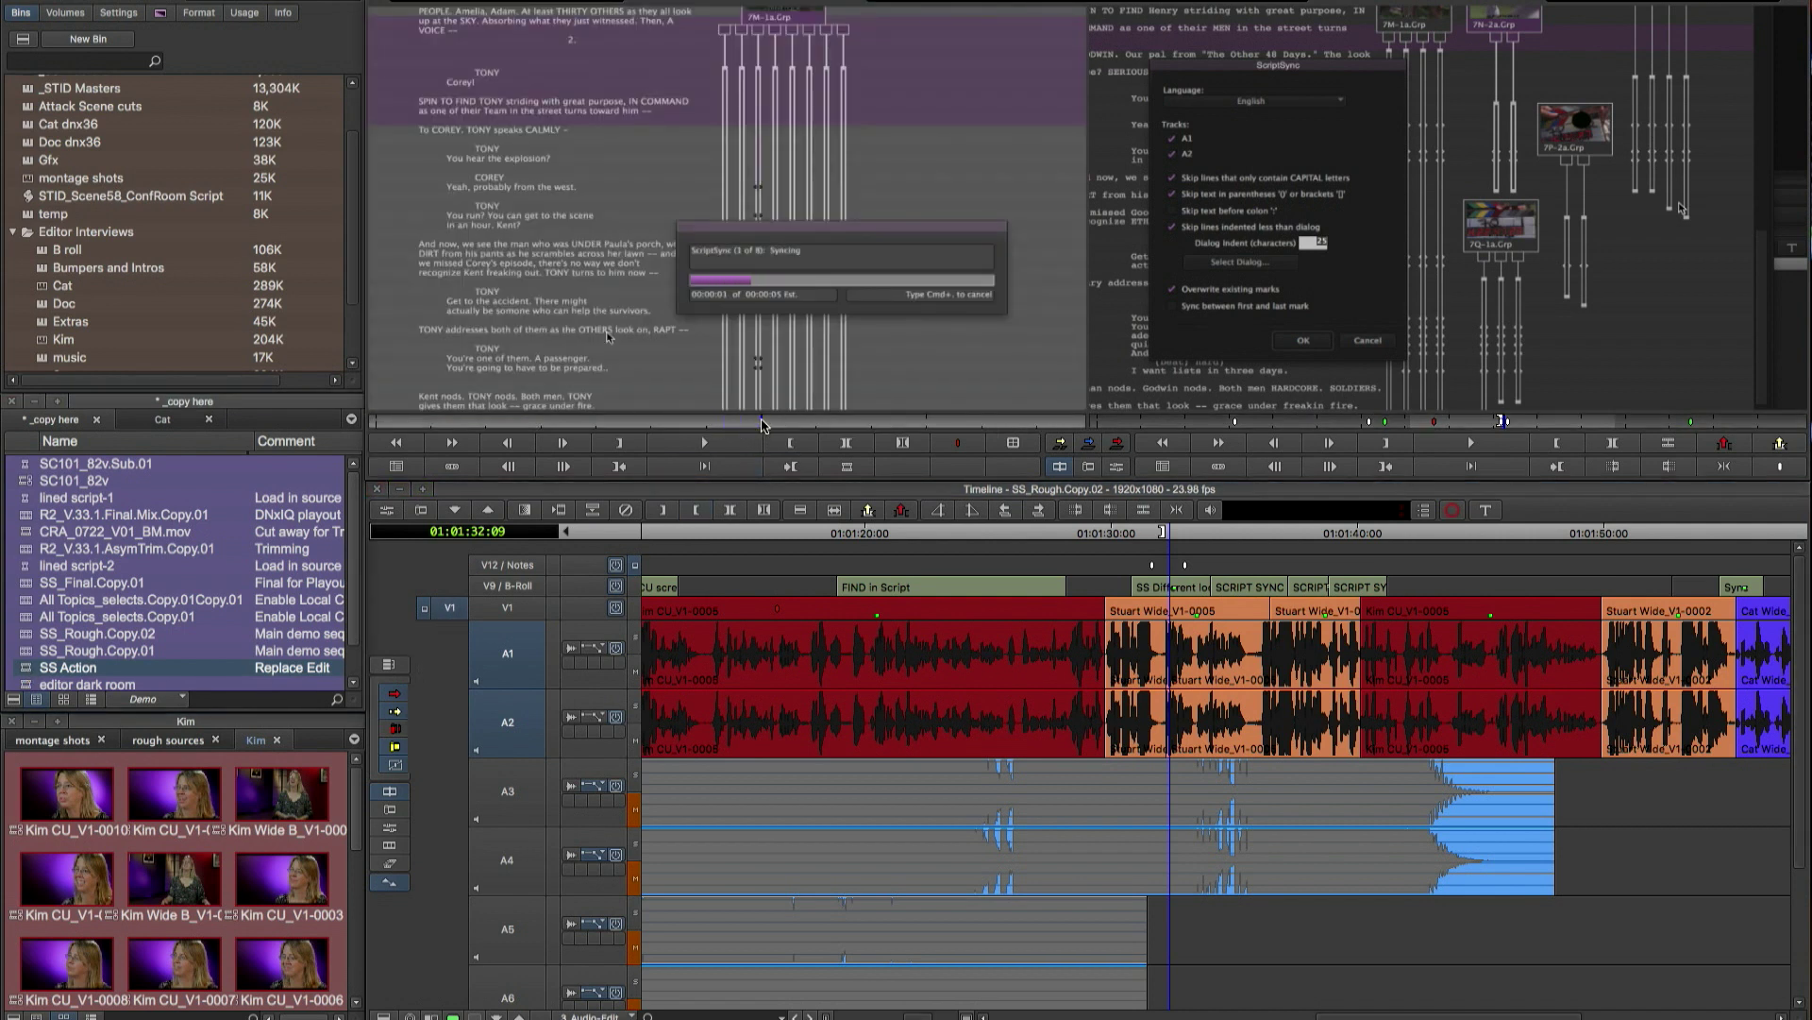
pyautogui.click(1172, 535)
pyautogui.moveTo(1171, 534); pyautogui.dragTo(1174, 535)
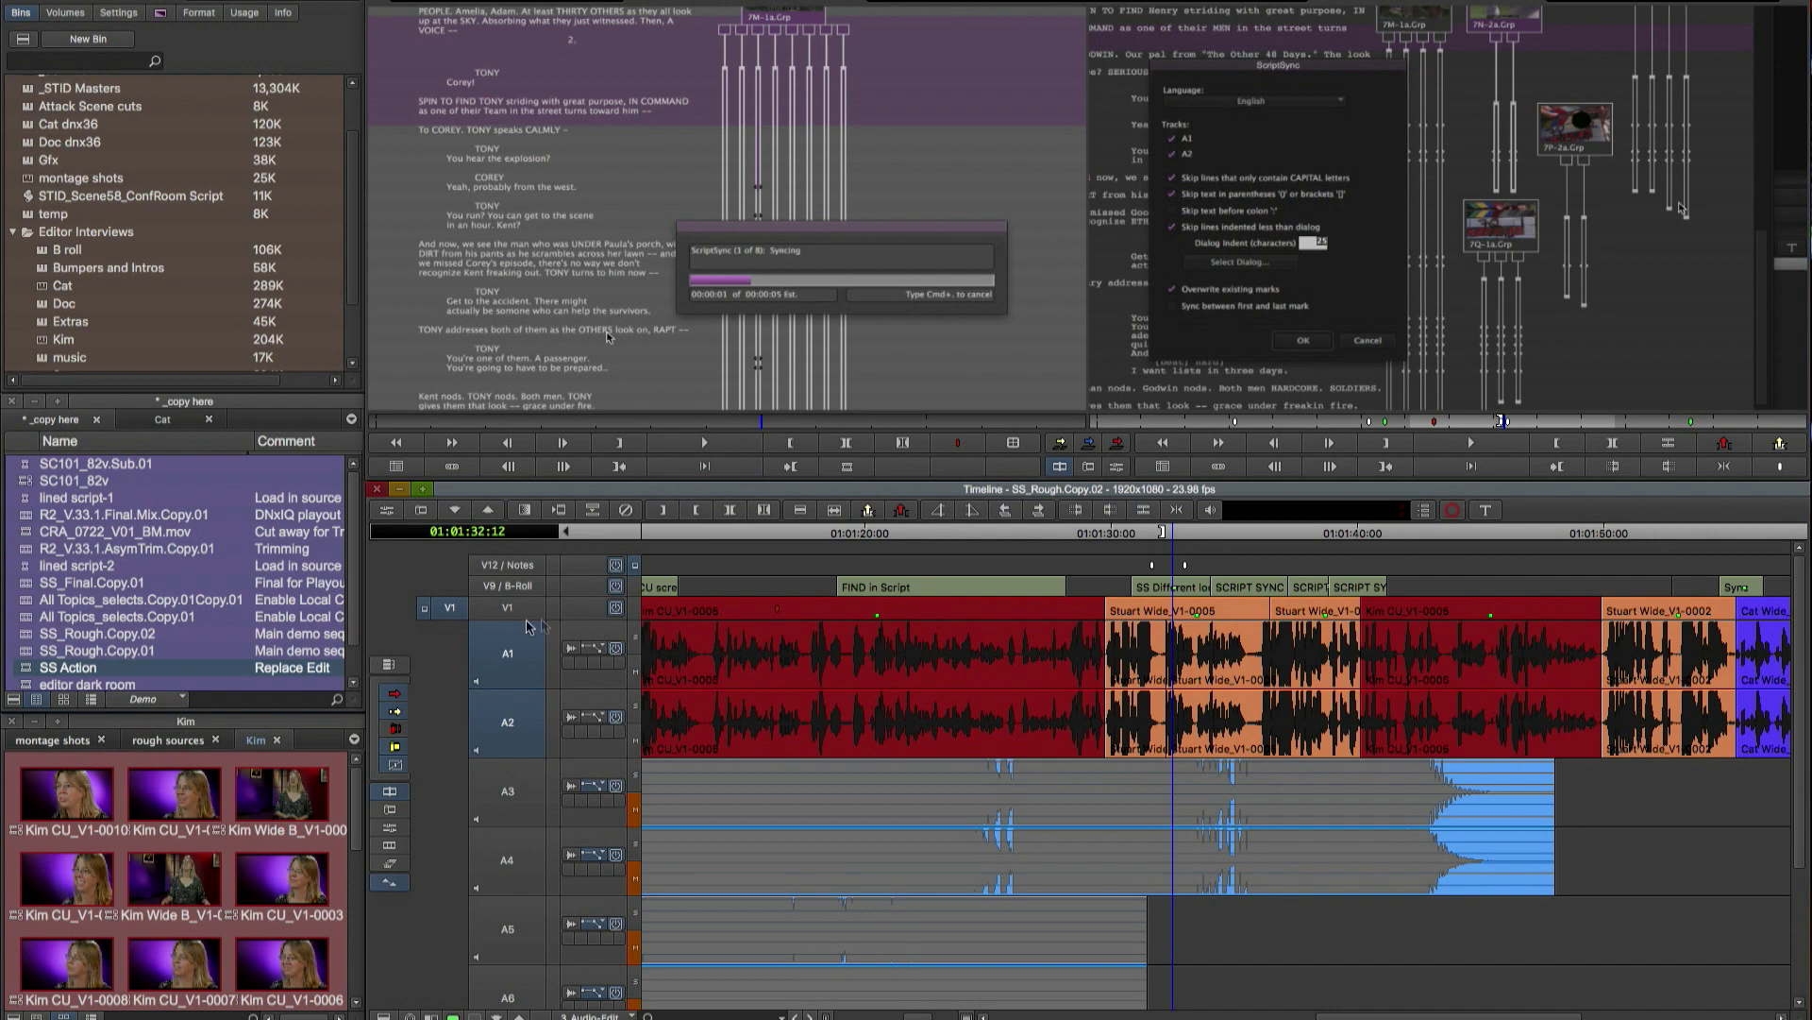
# - Patch source V1 to V9/B-Roll with only V9 selected and Replace Edit SS Action in
pyautogui.moveTo(505, 586); pyautogui.dragTo(526, 698)
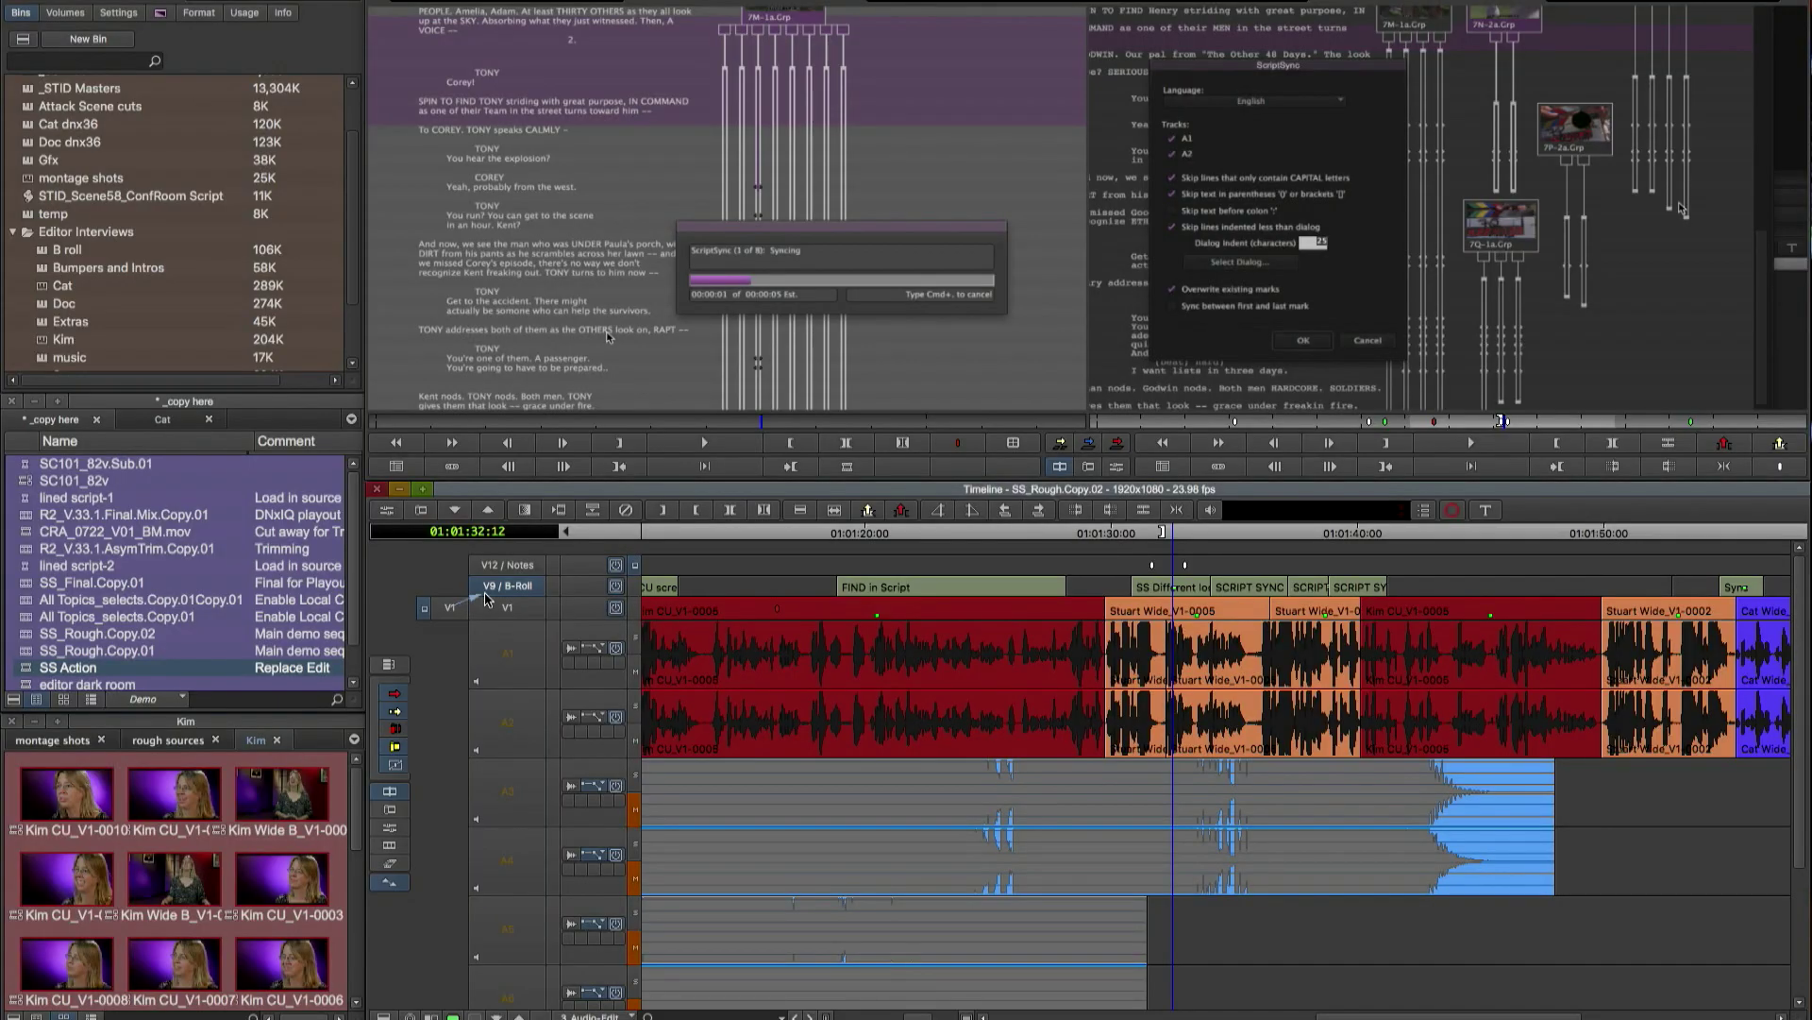
pyautogui.moveTo(451, 609); pyautogui.dragTo(500, 595)
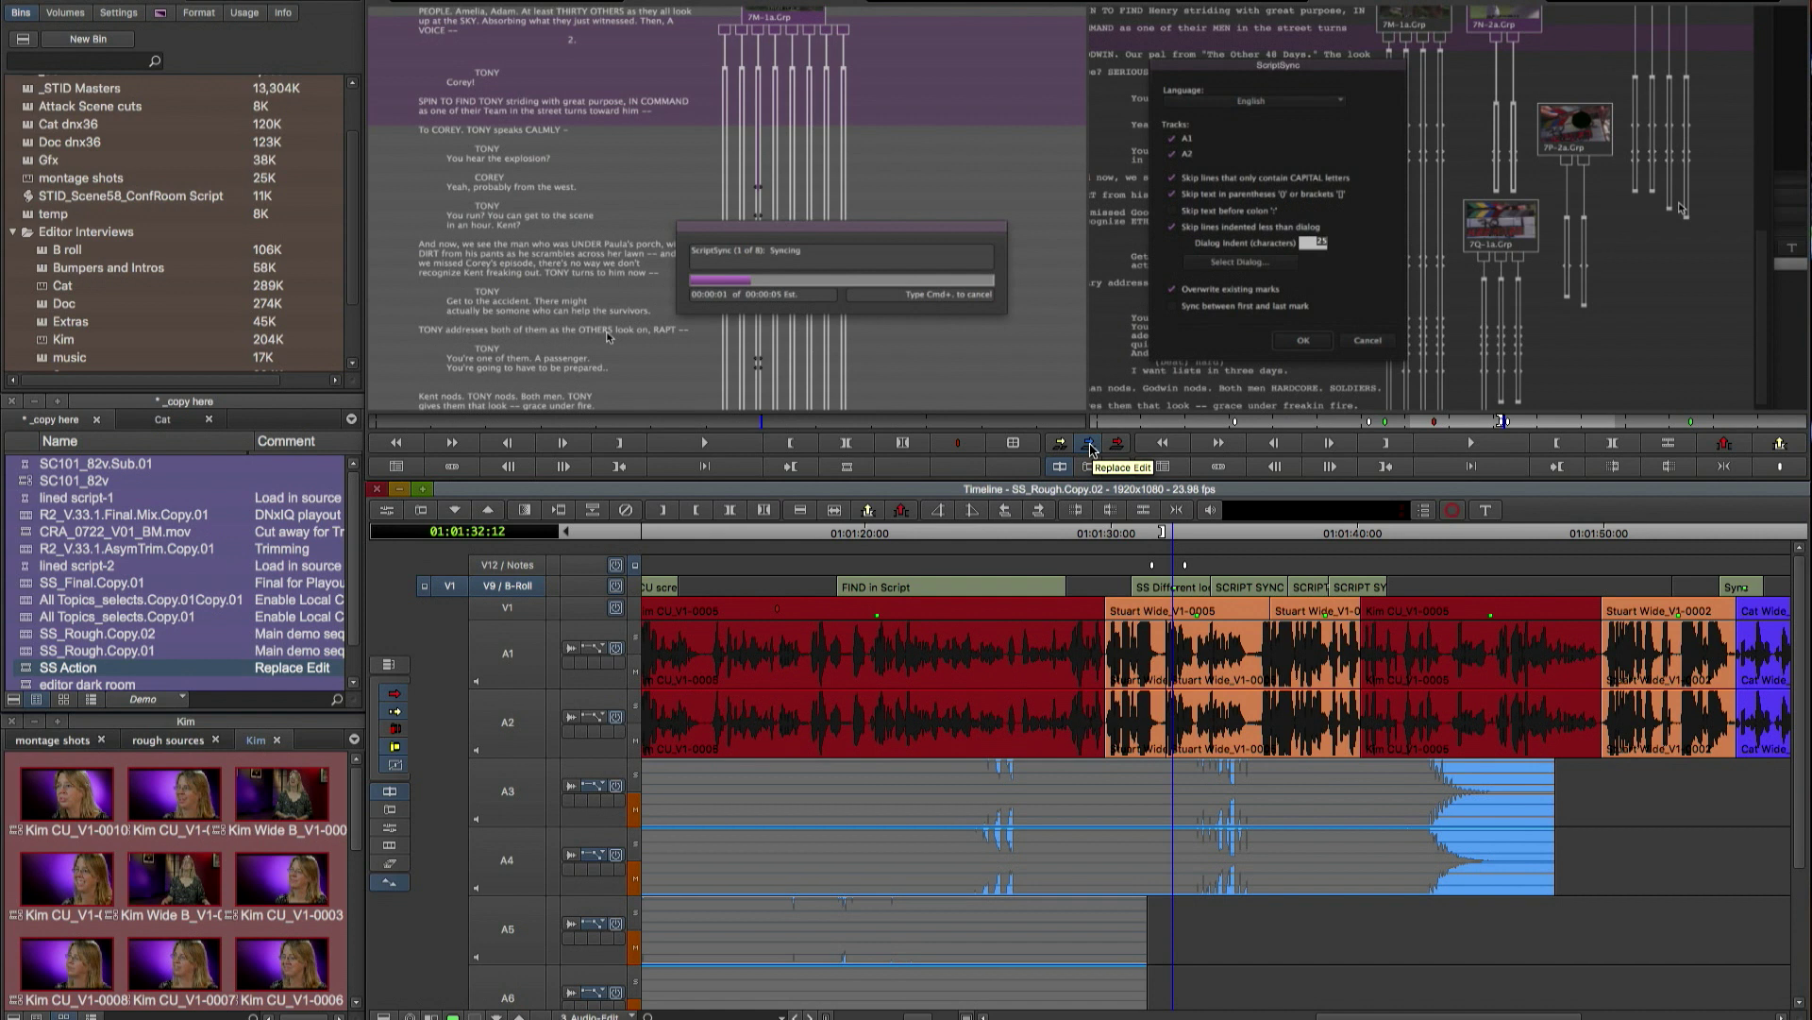
pyautogui.click(1090, 444)
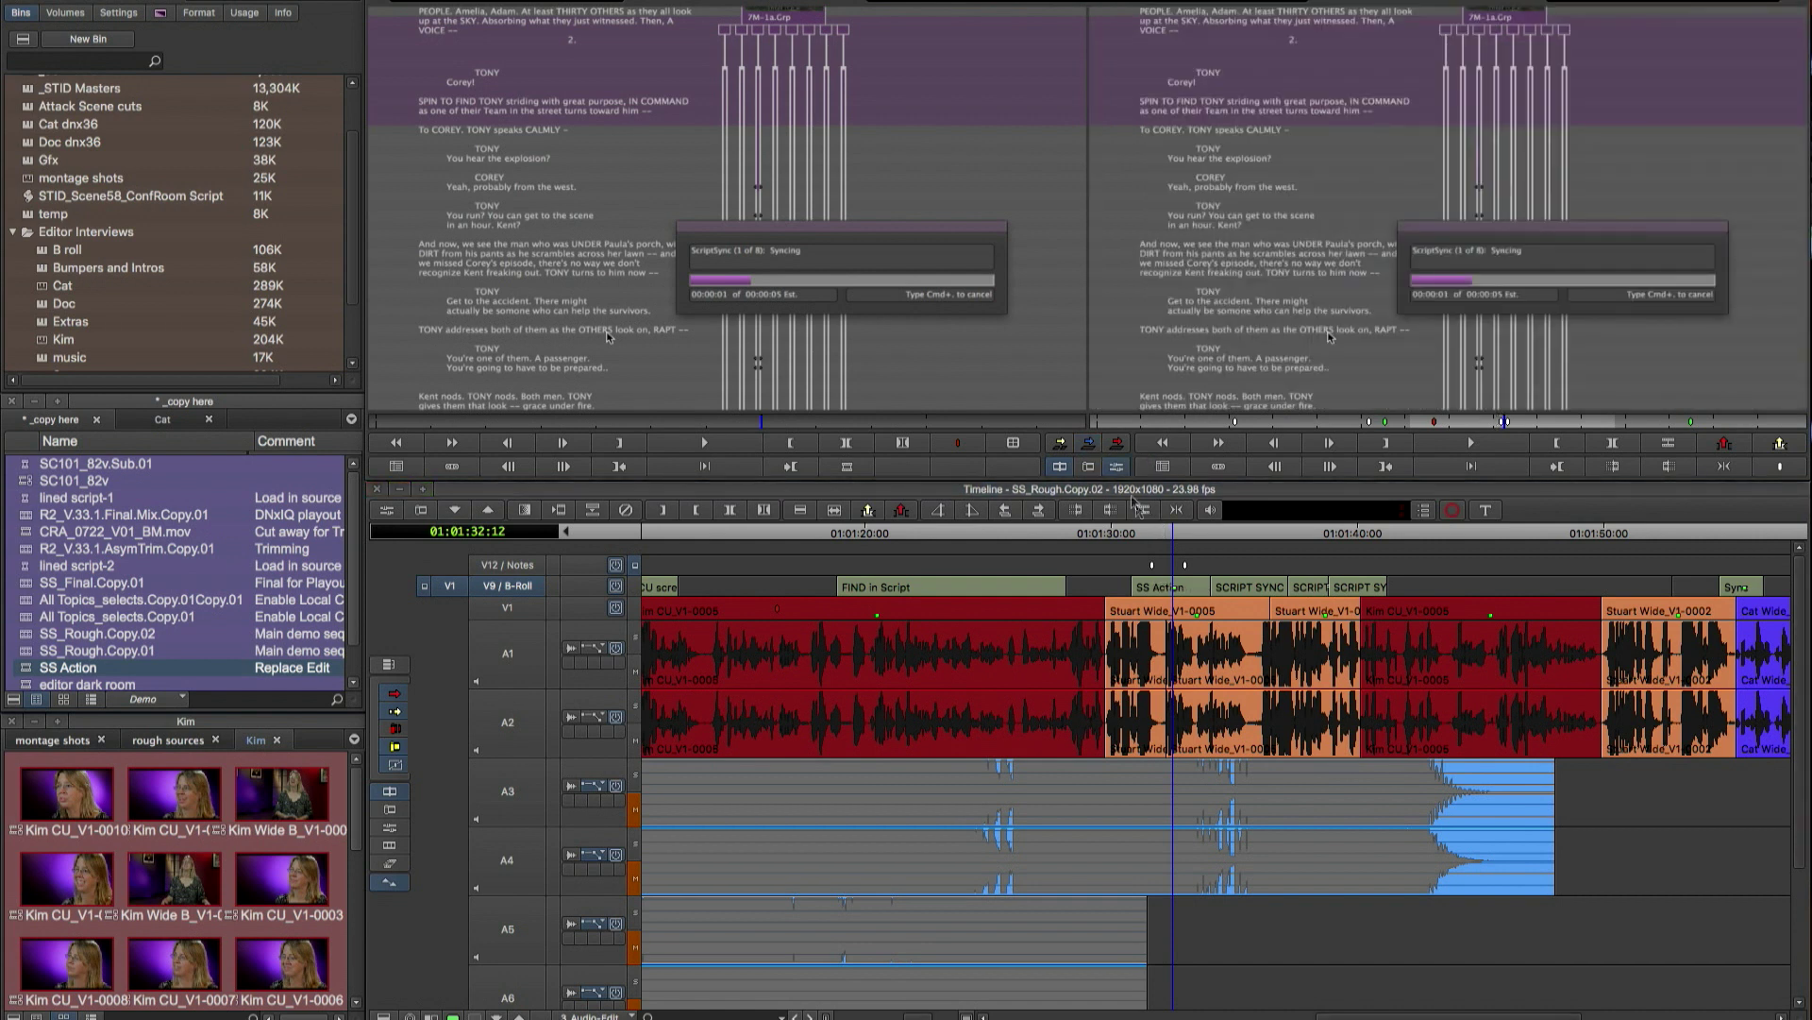
pyautogui.click(1131, 534)
pyautogui.moveTo(1131, 534); pyautogui.dragTo(1127, 536)
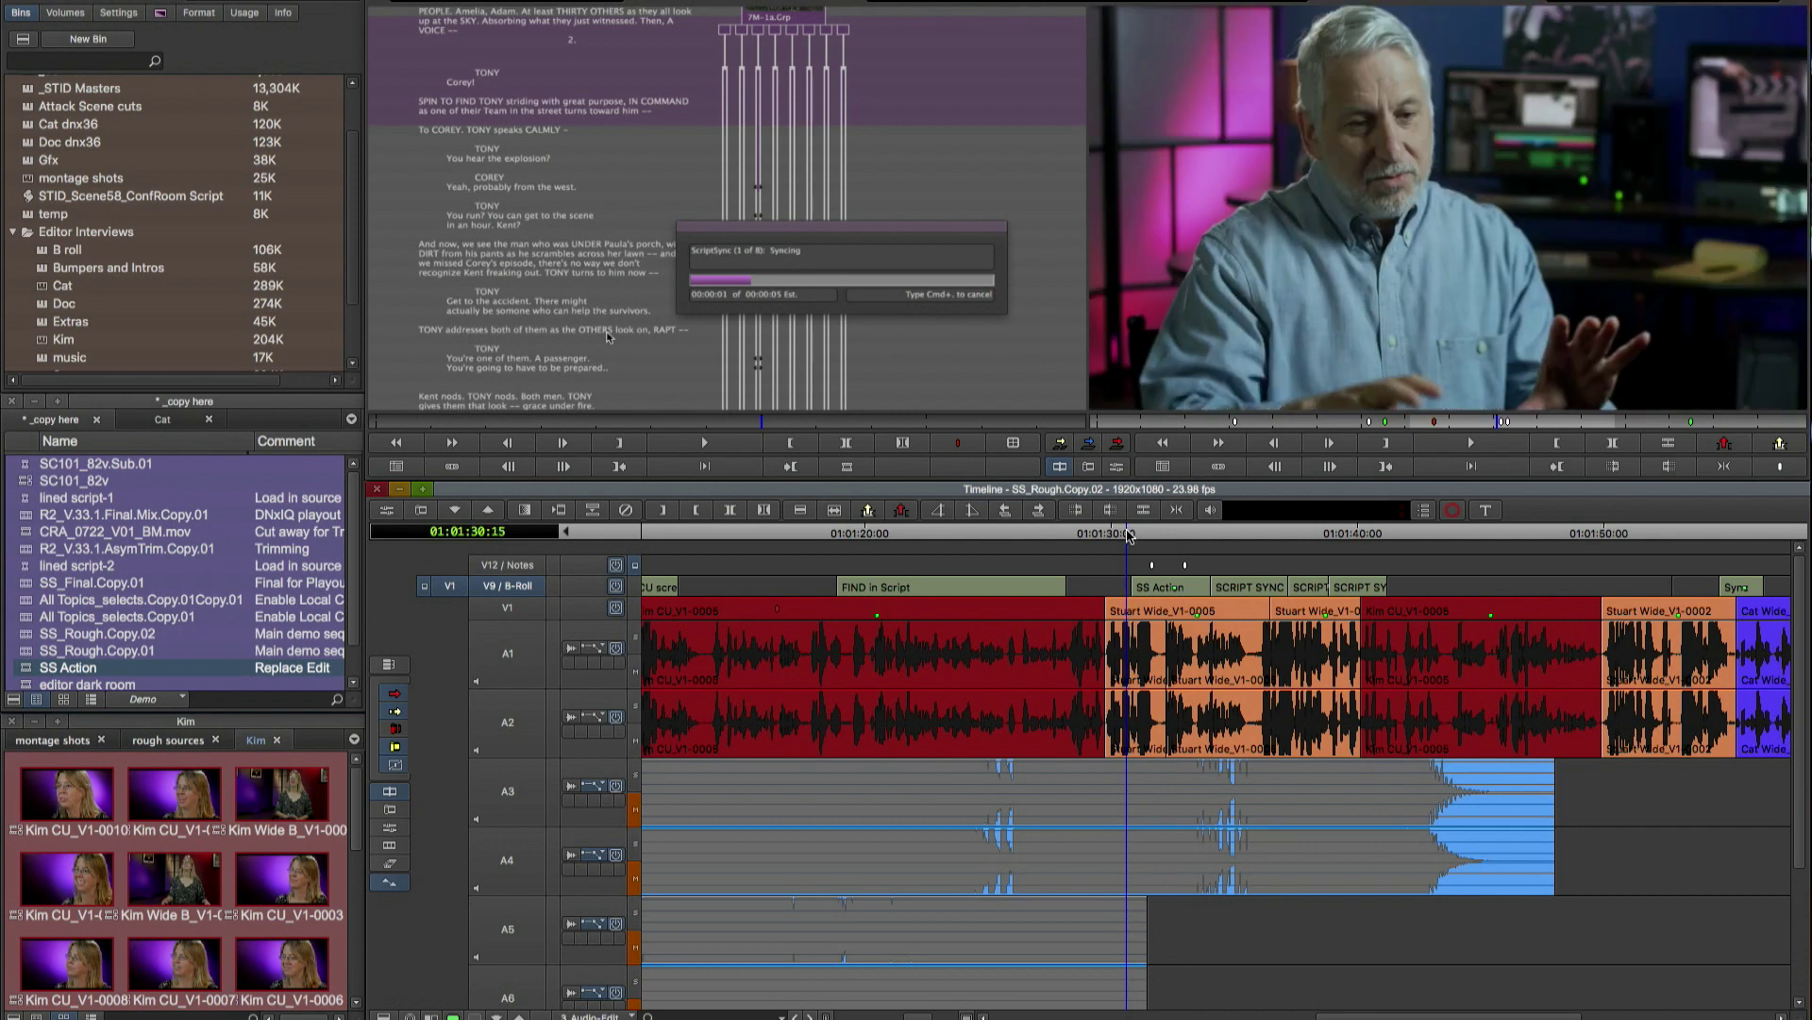
pyautogui.press('space')
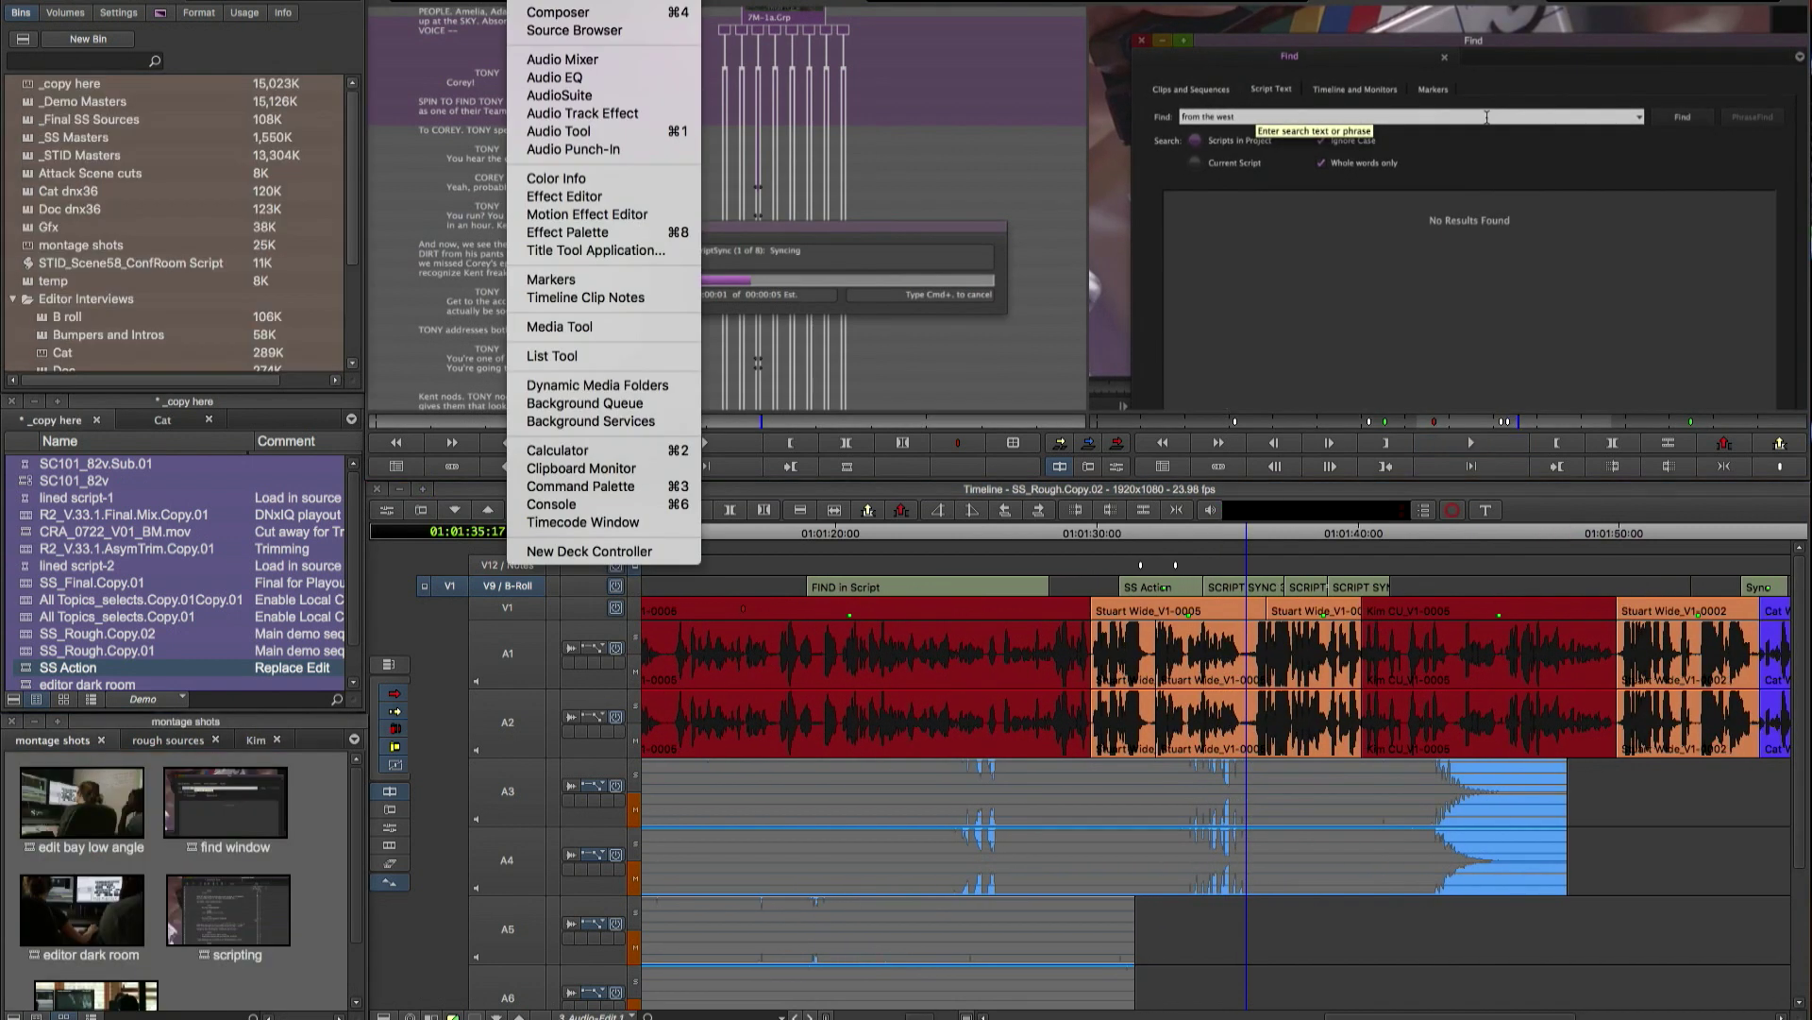
# - Open the Command Palette from Tools and show its Trim commands
pyautogui.click(608, 487)
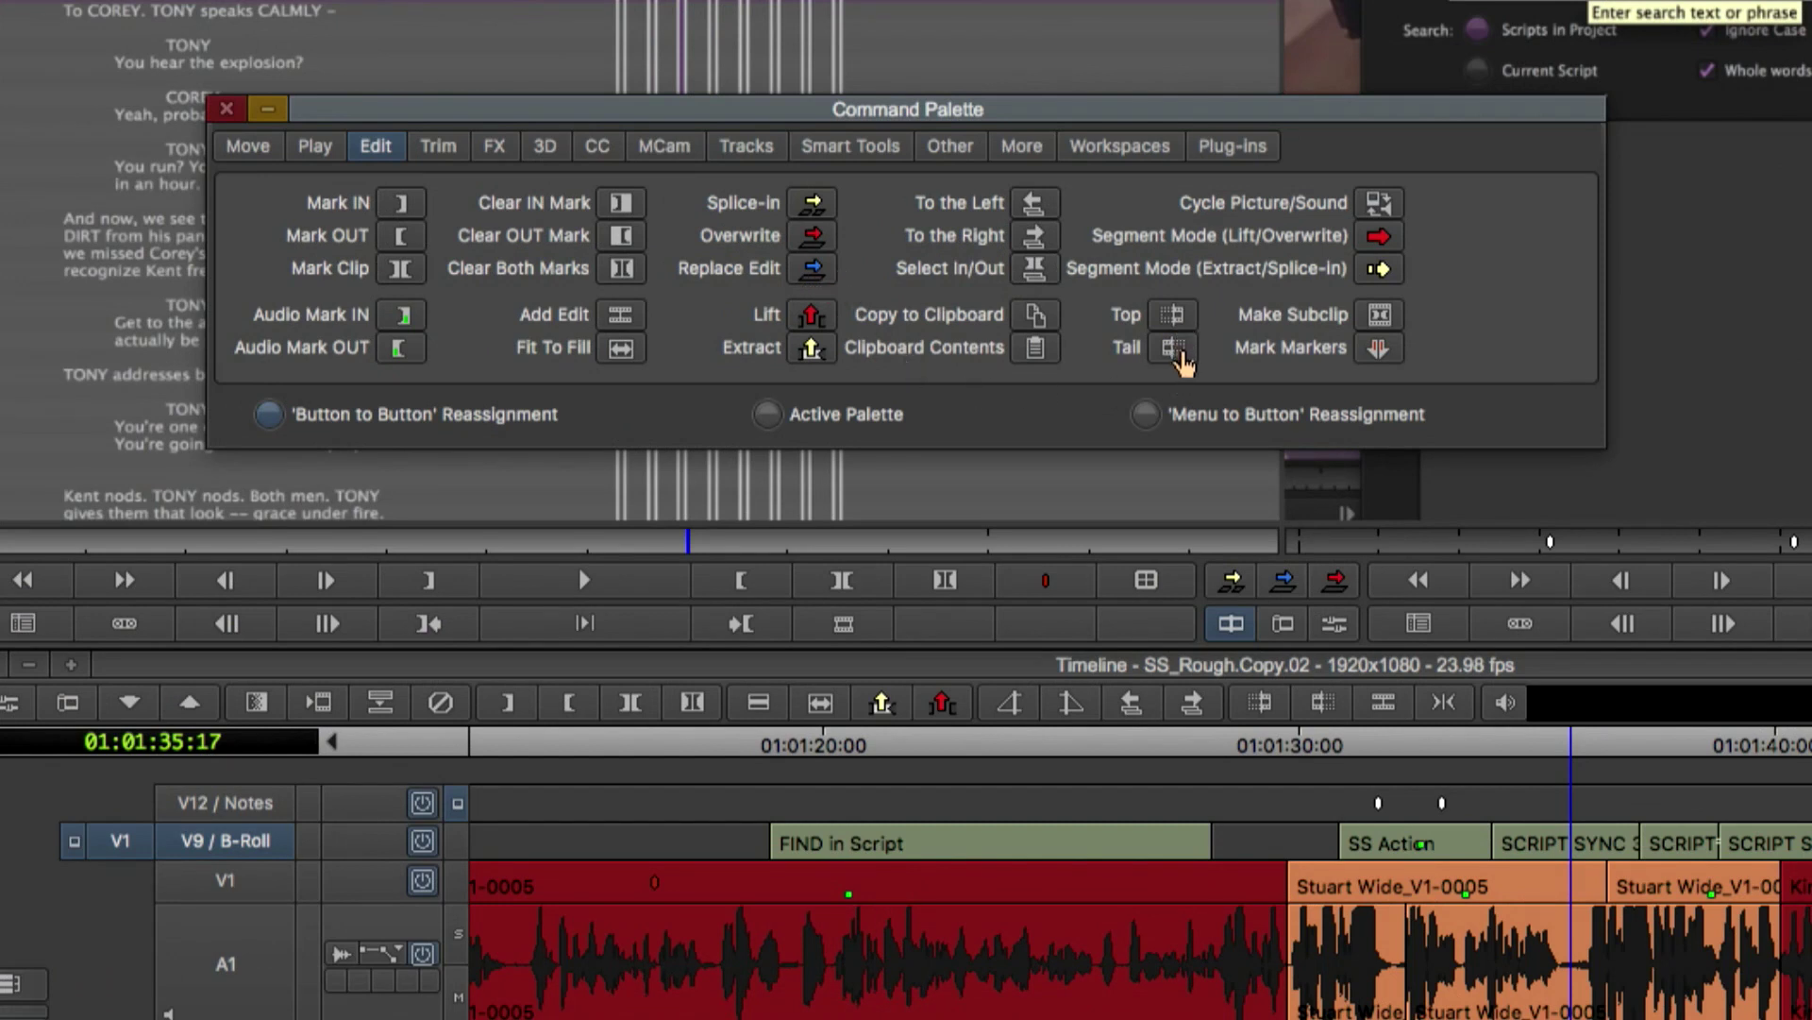
pyautogui.click(447, 153)
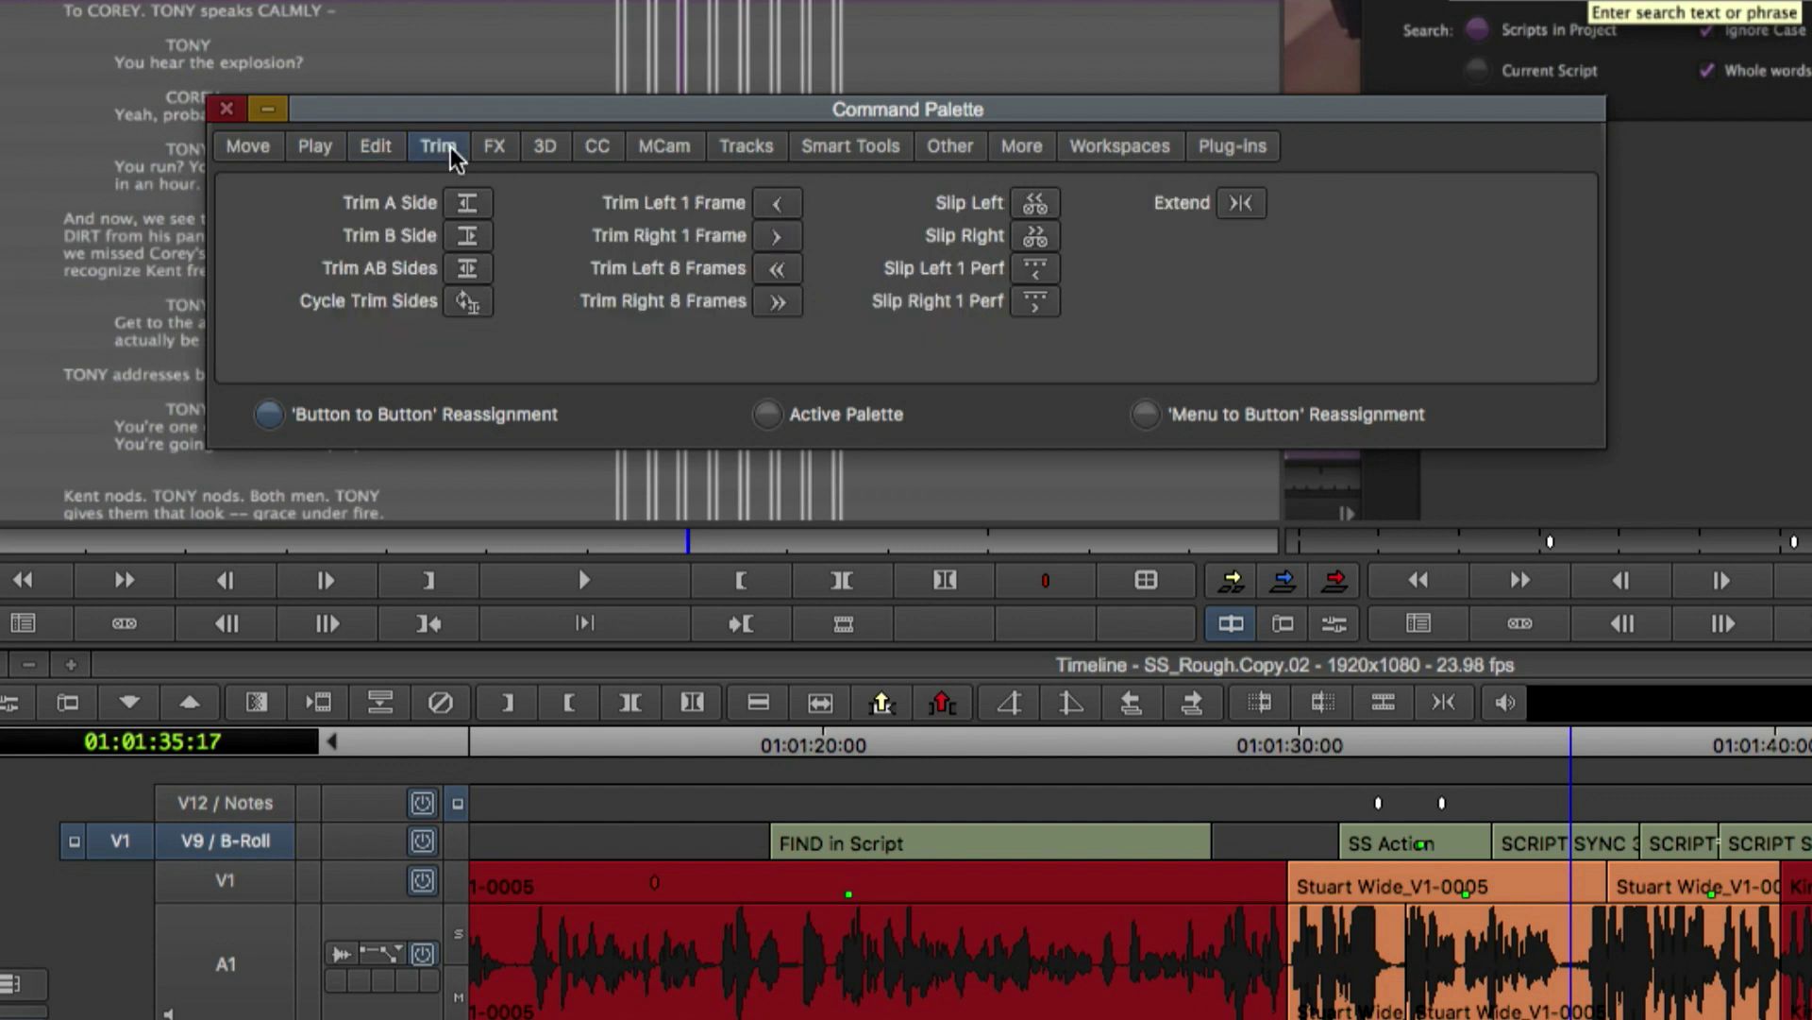